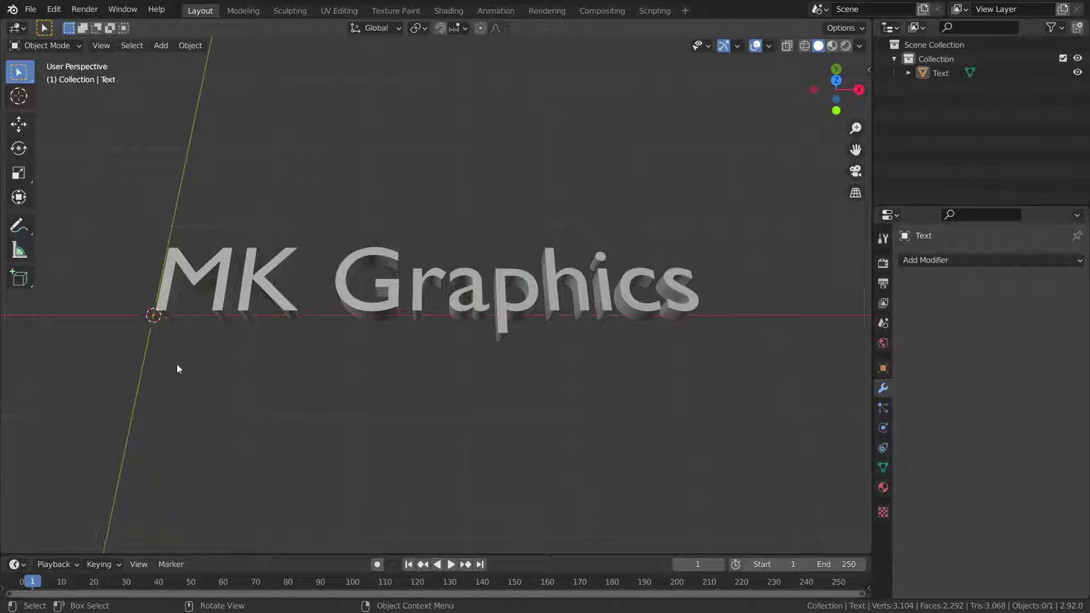
Zoom and orbit the view, then select the 'MK Graphics' text object
scroll(463, 345, up, 2)
mouse_move(461, 345)
middle_down()
mouse_move(461, 317)
mouse_move(457, 434)
mouse_move(461, 339)
middle_up()
click(472, 293)
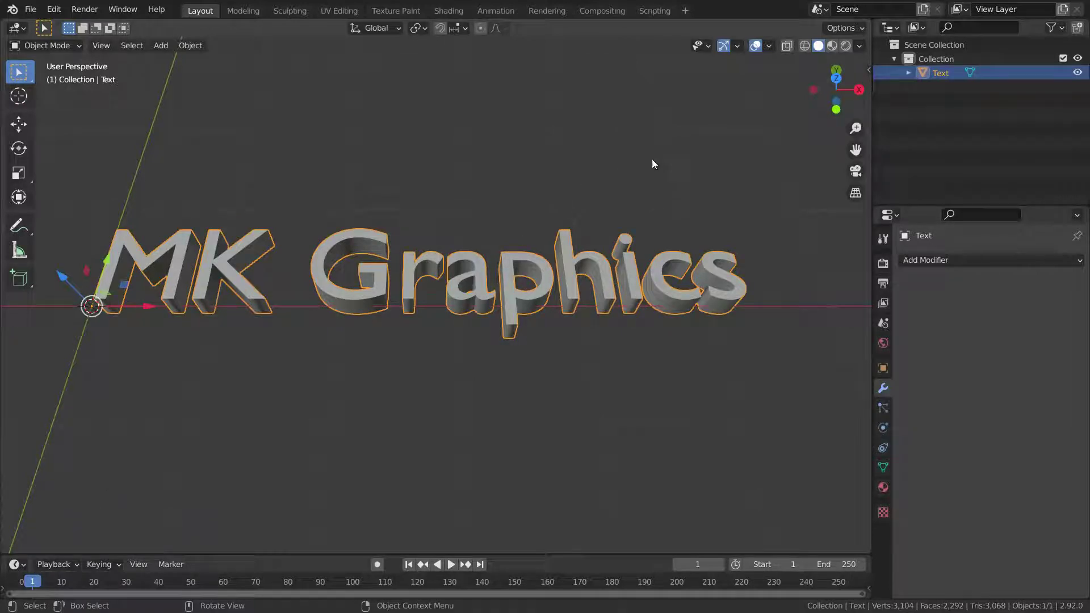
Turn on the Wireframe viewport overlay and deselect the text
click(768, 48)
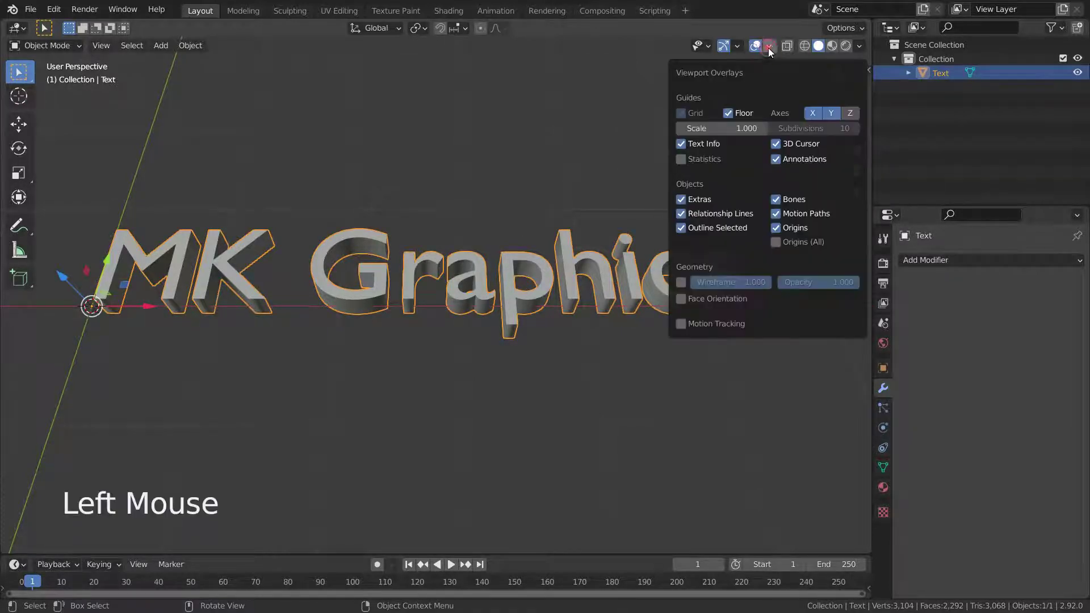
click(682, 282)
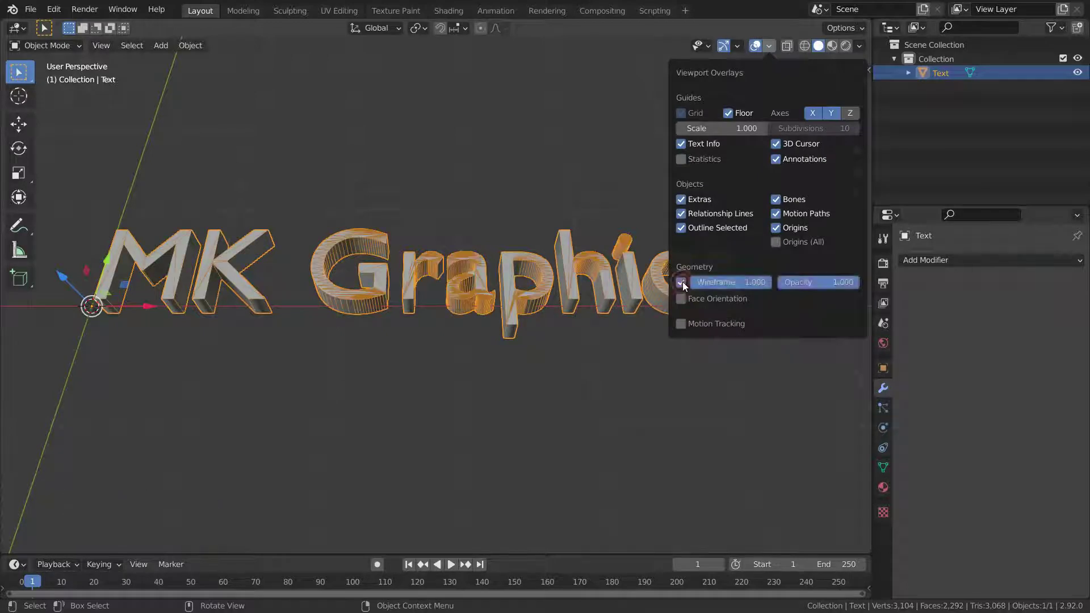
click(471, 231)
Zoom and orbit close to the letters to inspect their uneven triangulation
scroll(476, 269, up, 9)
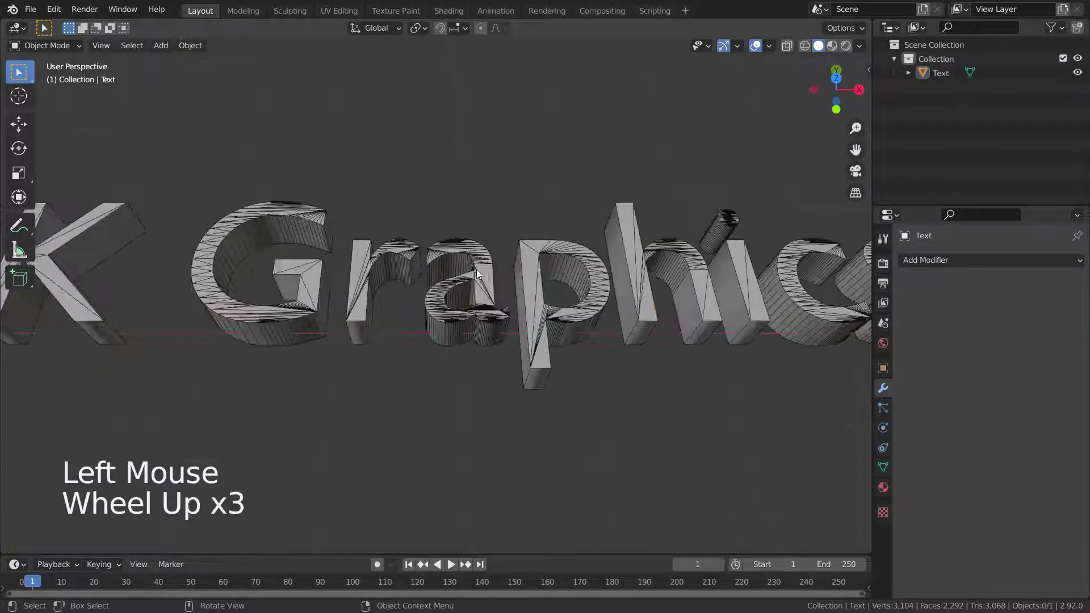
middle_drag(470, 263, 470, 292)
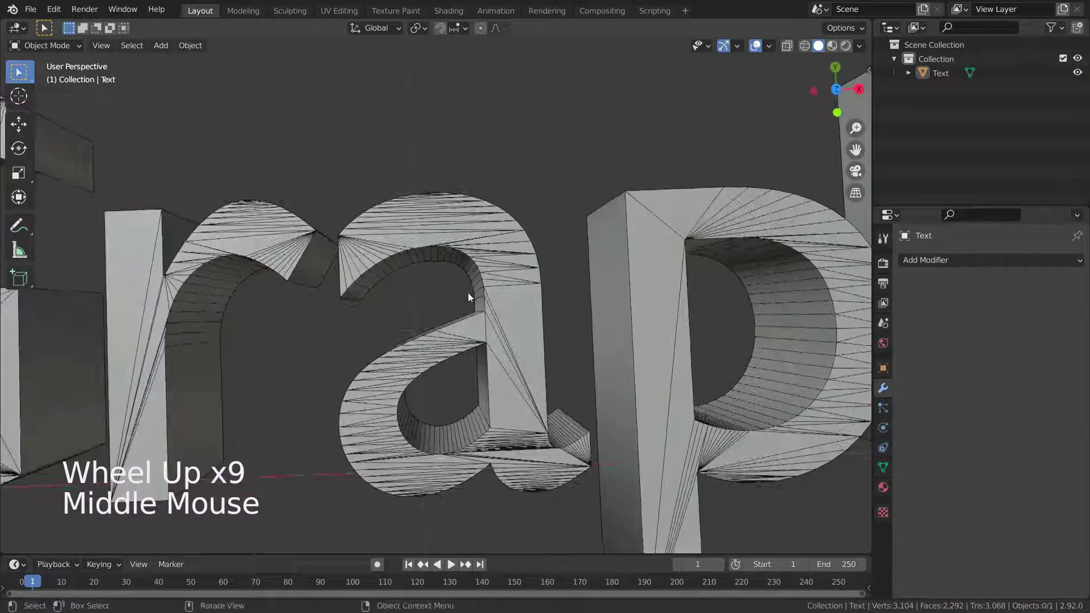
scroll(482, 298, down, 4)
scroll(664, 341, up, 2)
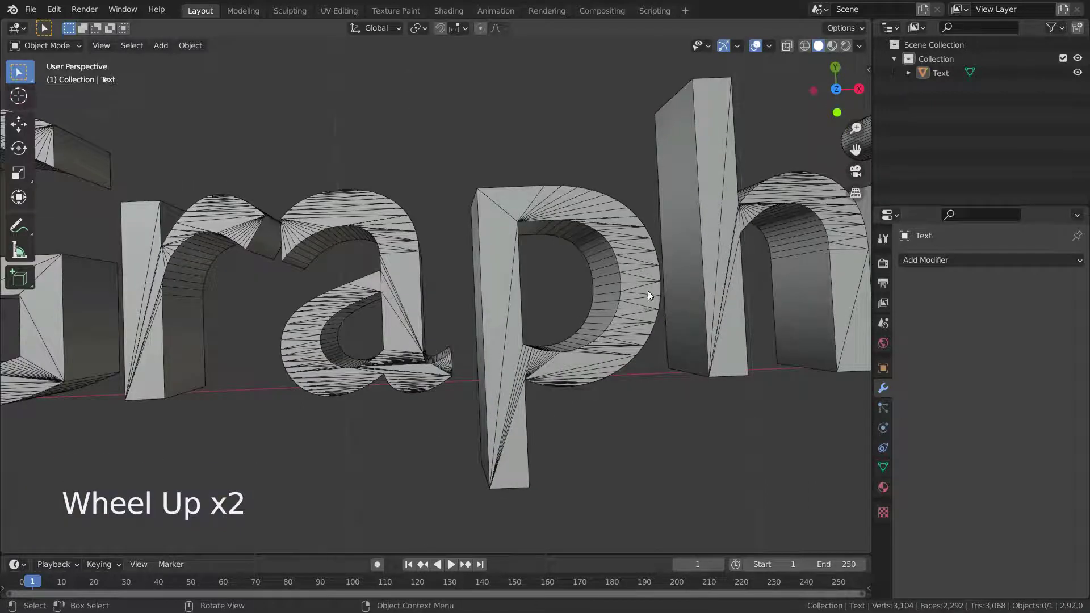
scroll(648, 291, down, 8)
scroll(355, 304, up, 4)
scroll(355, 304, up, 3)
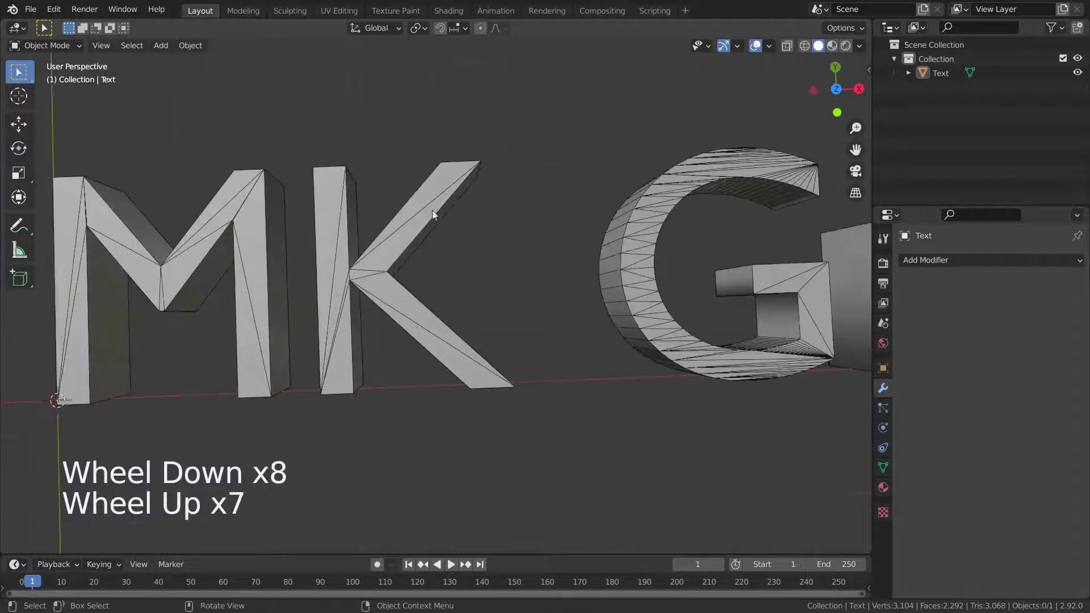
scroll(636, 276, down, 10)
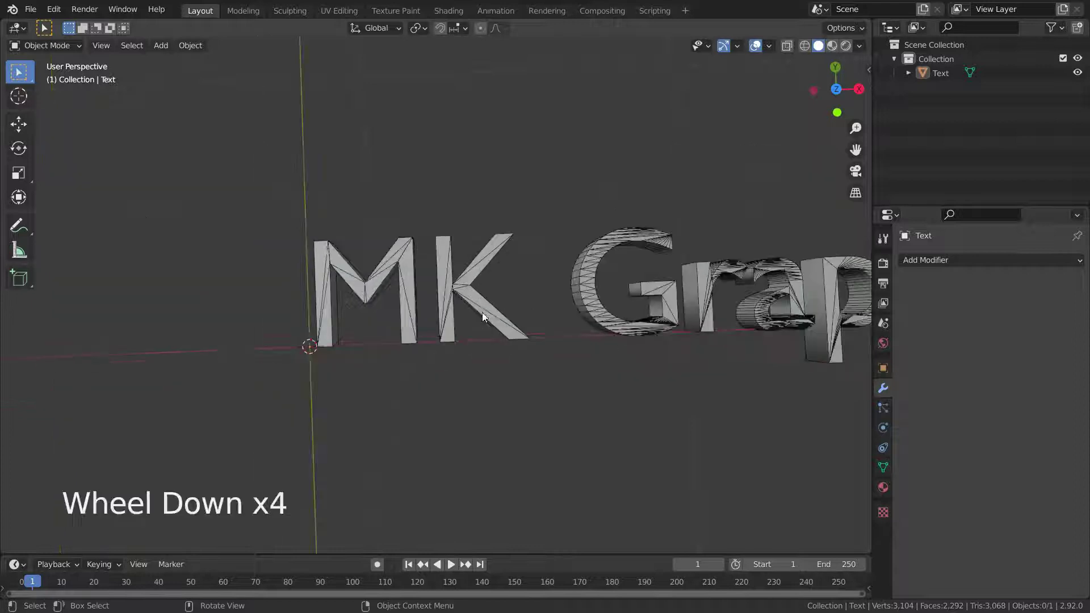
scroll(769, 303, up, 5)
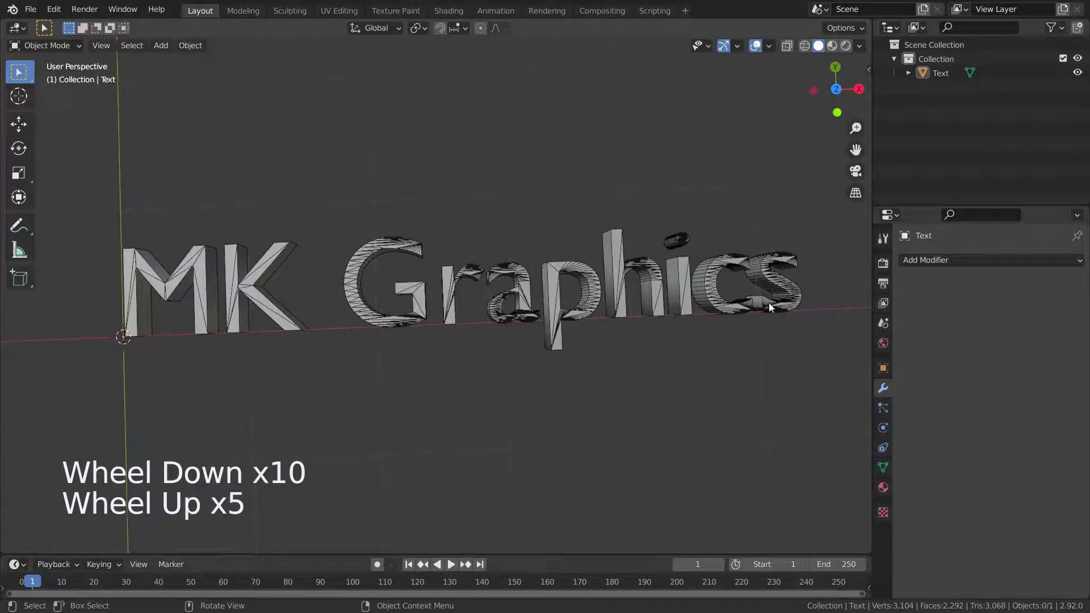
scroll(517, 310, down, 2)
scroll(644, 299, up, 2)
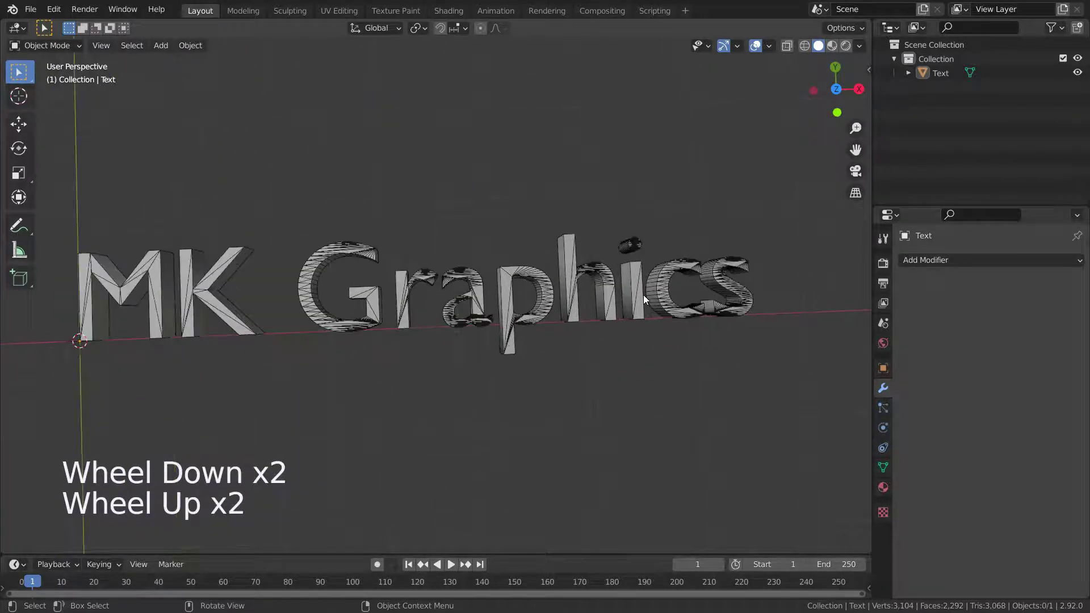
Add a Remesh modifier to the 'MK Graphics' text and switch it to Sharp mode
click(910, 265)
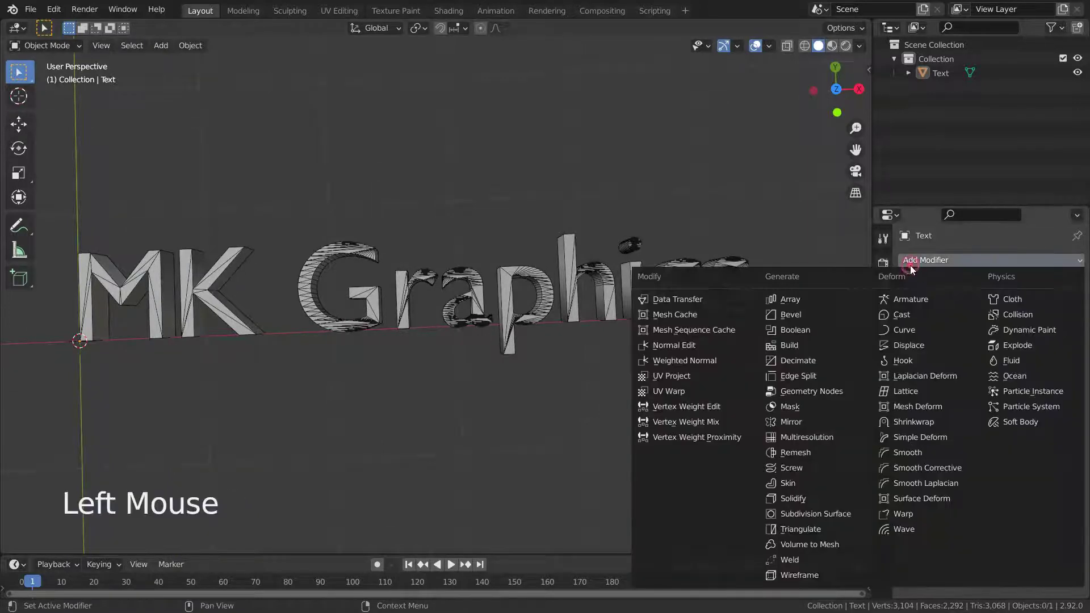
click(813, 457)
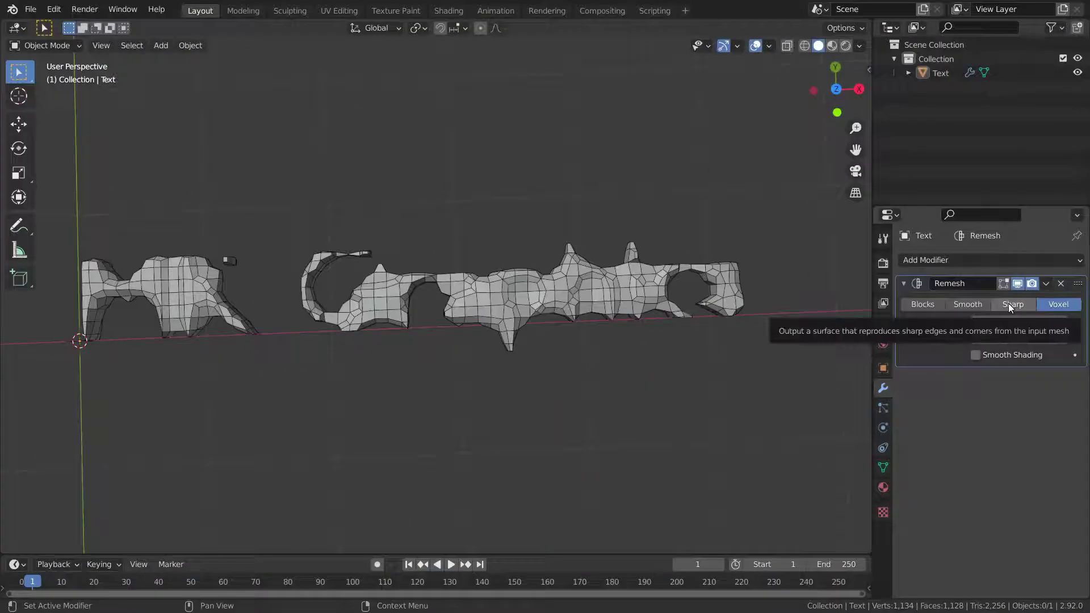
click(1009, 304)
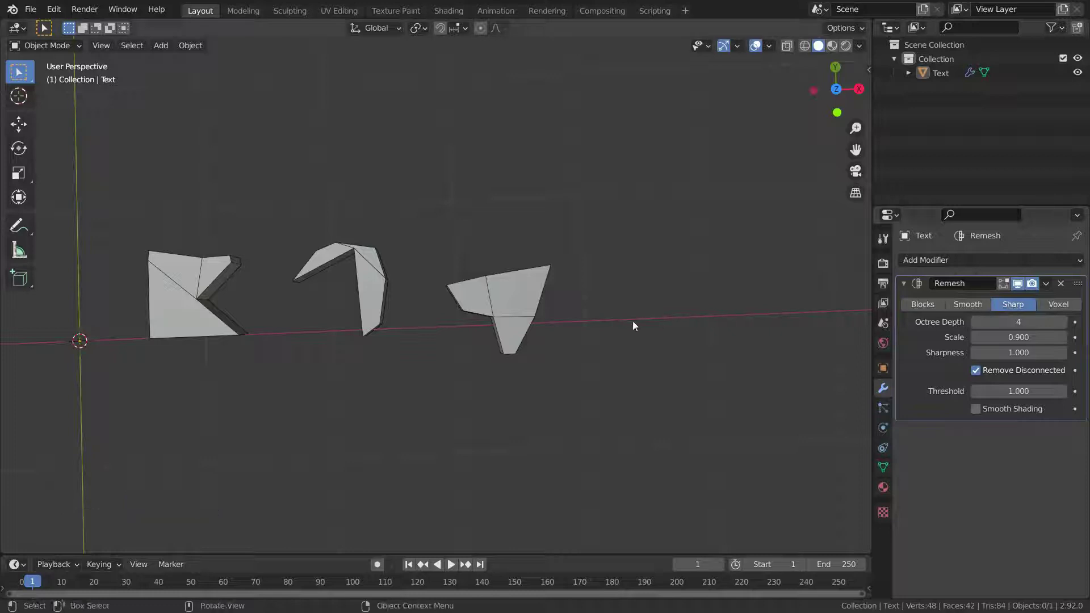
Raise the Remesh Octree Depth from 4 to 8
click(1063, 322)
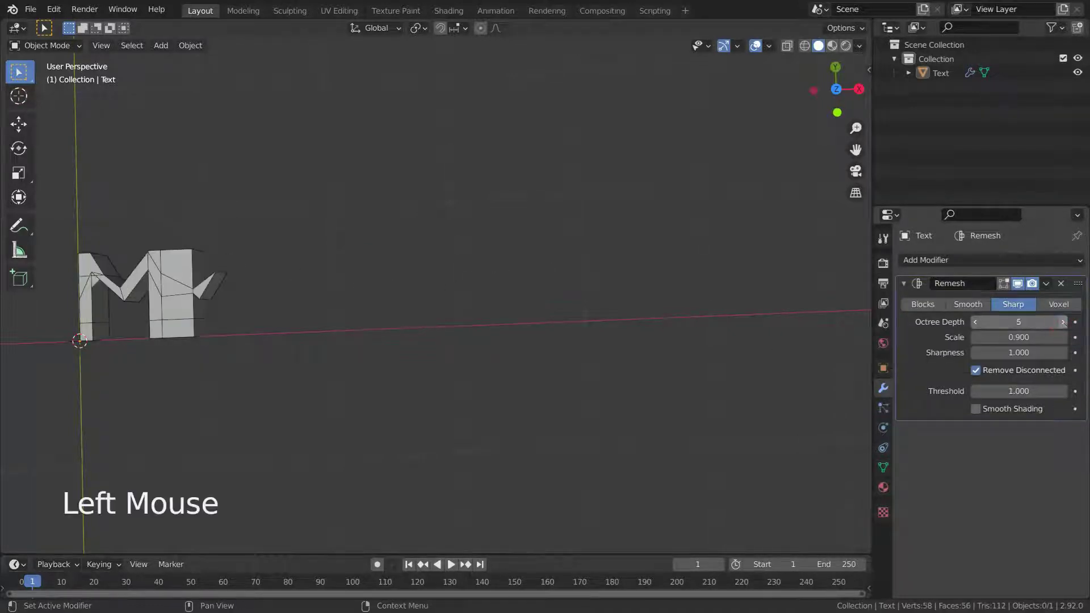
click(1064, 323)
click(1063, 322)
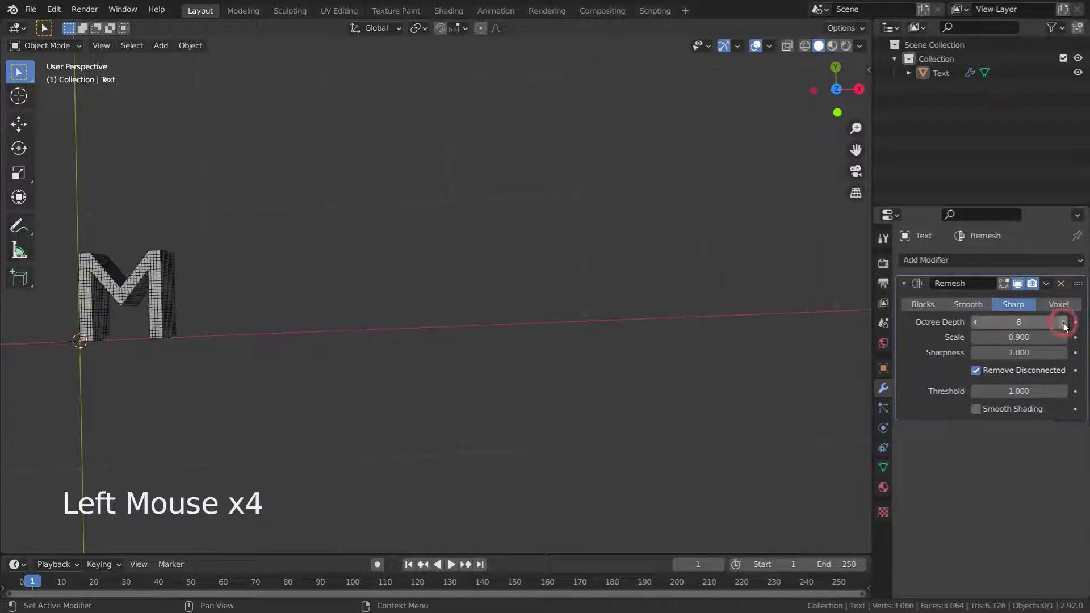
scroll(421, 328, down, 2)
scroll(531, 315, up, 2)
mouse_move(531, 315)
middle_down()
mouse_move(503, 318)
mouse_move(525, 295)
middle_up()
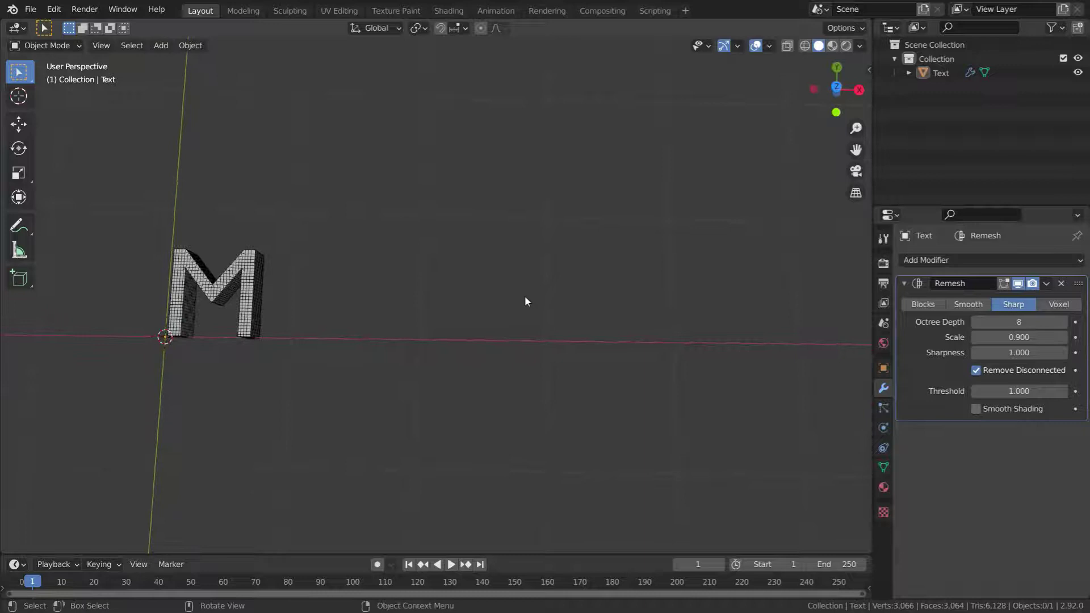
Toggle Remove Disconnected off and on to compare, leaving it enabled
click(976, 371)
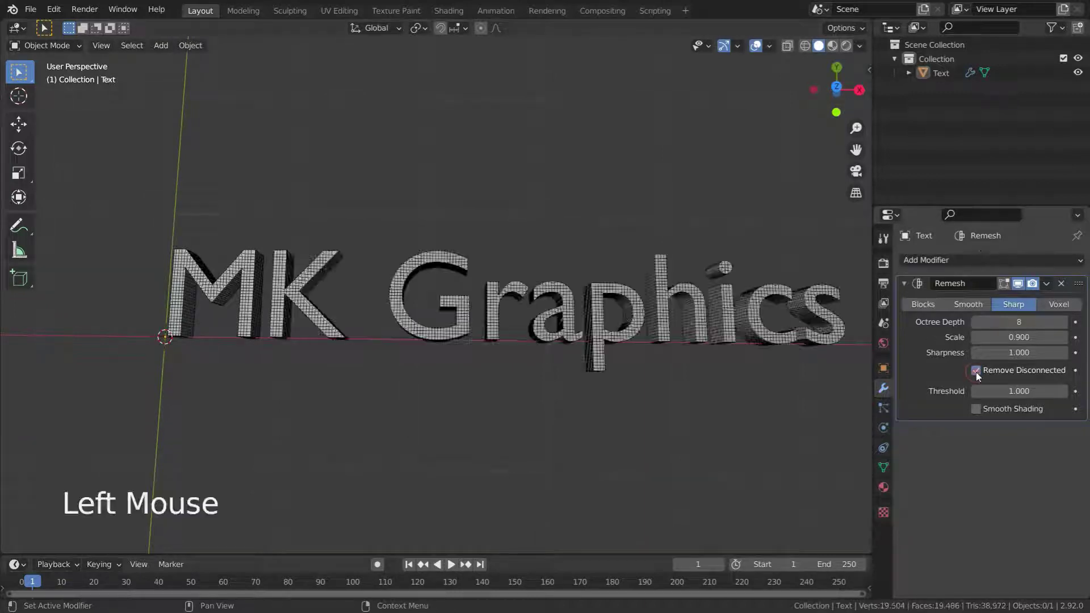
scroll(515, 342, down, 1)
scroll(515, 342, up, 1)
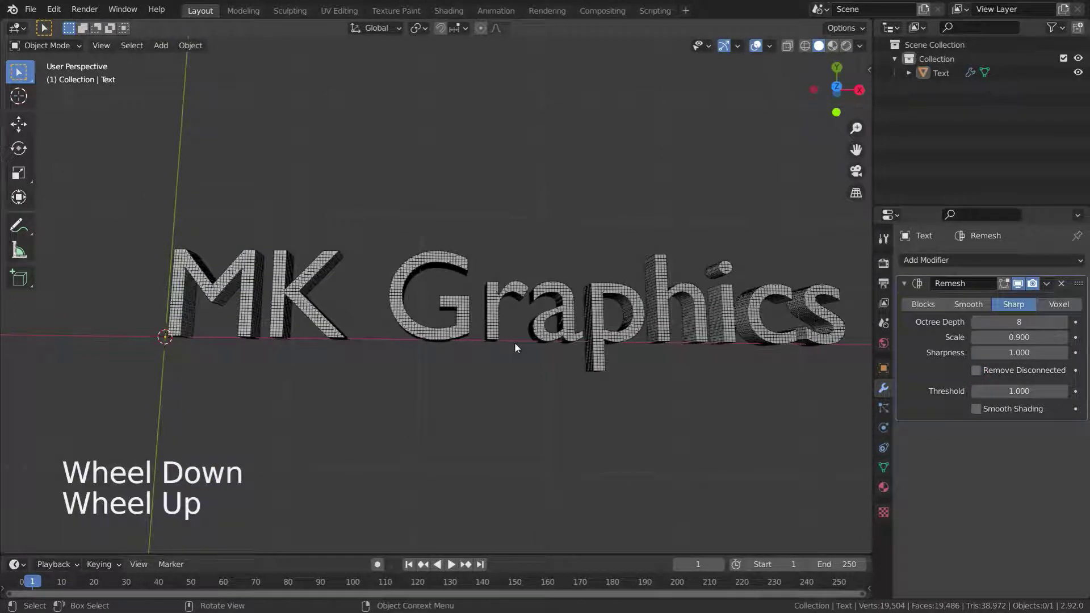
click(974, 372)
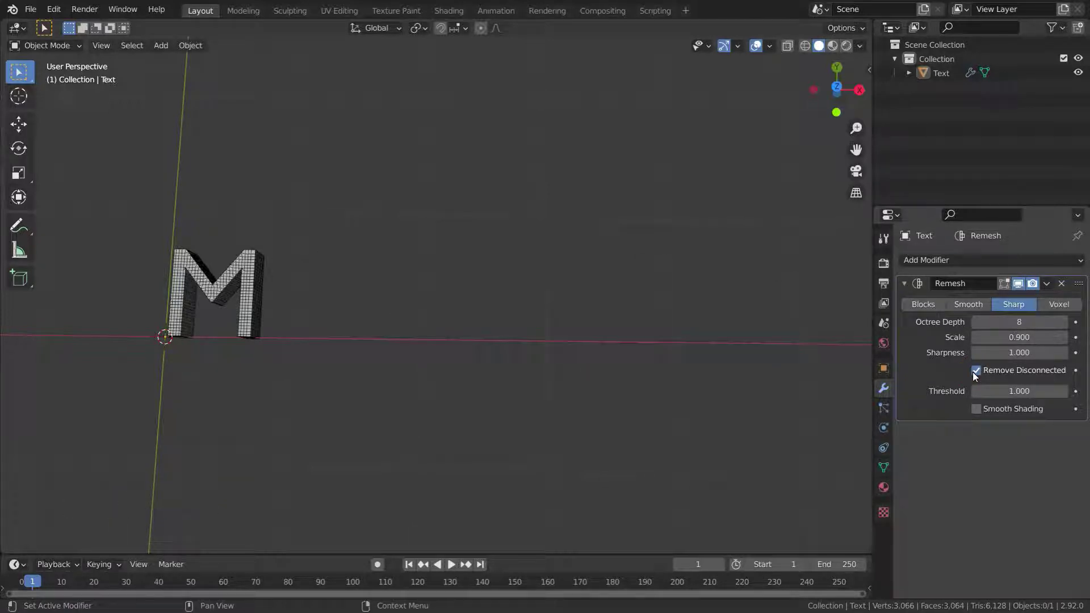
click(975, 371)
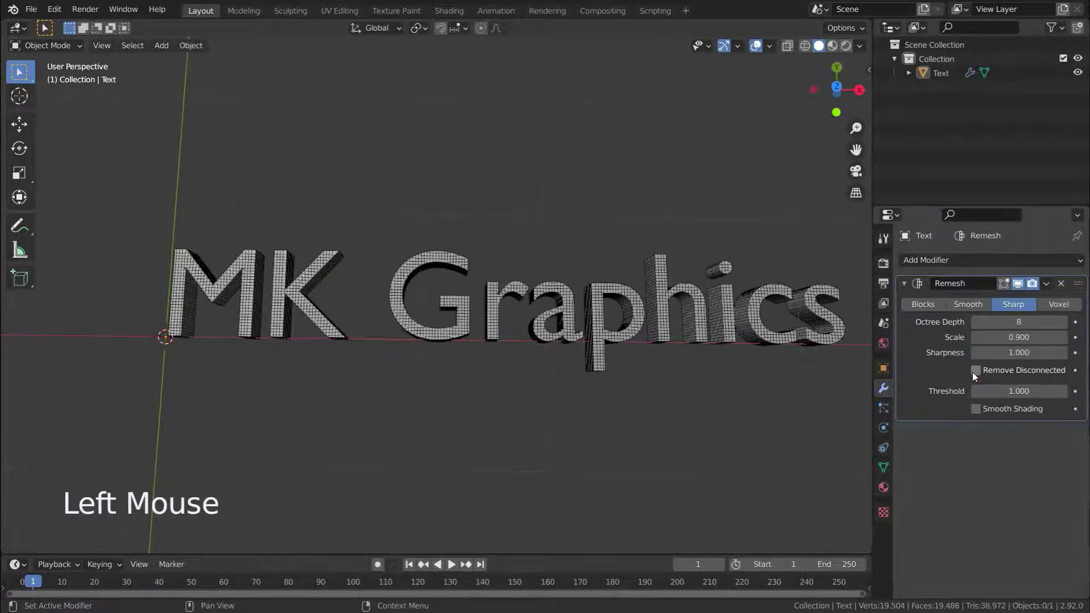
click(975, 372)
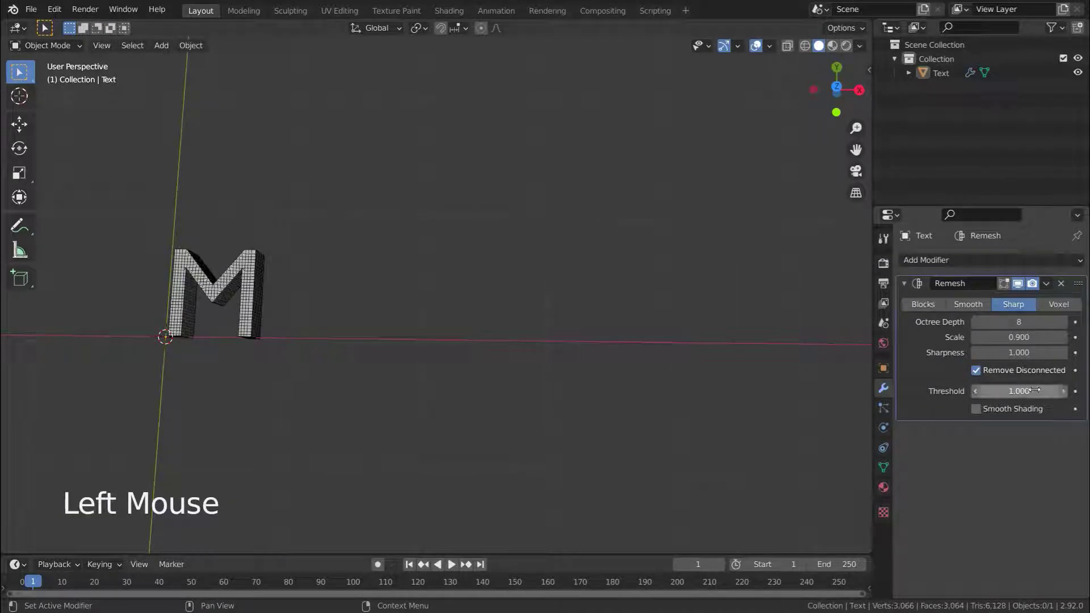
Lower the Remesh Threshold to 0.037 and uncheck Remove Disconnected
drag(1033, 390, 942, 391)
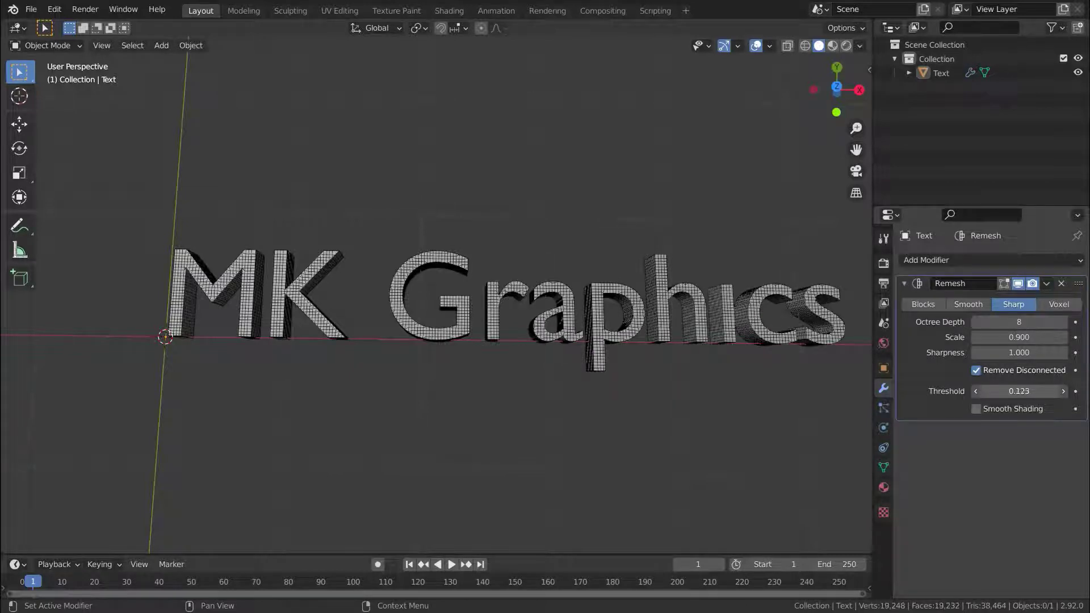
scroll(478, 292, down, 2)
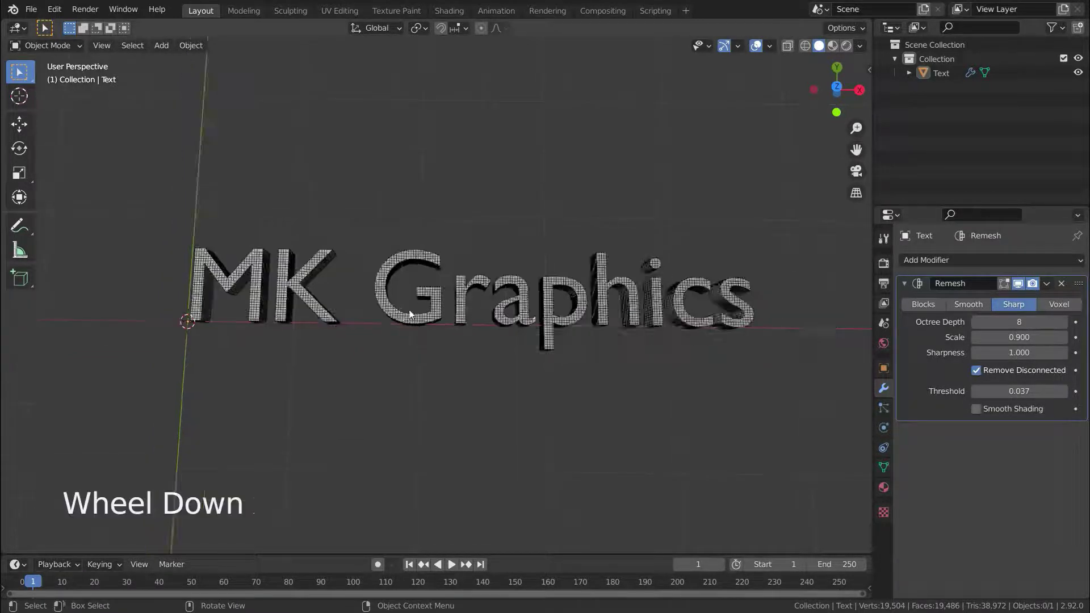
scroll(478, 291, up, 2)
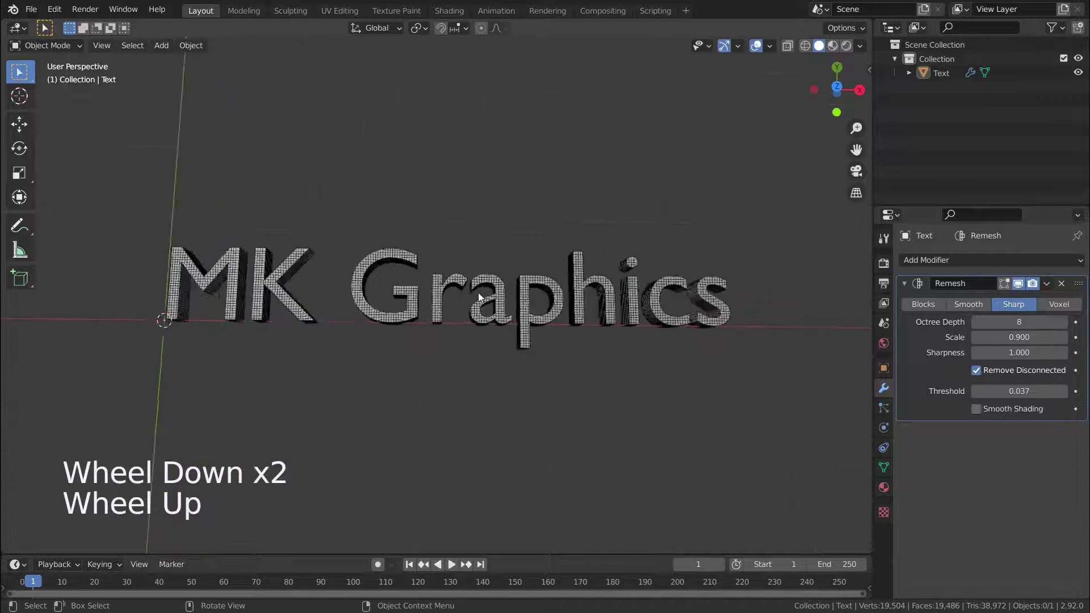
click(978, 372)
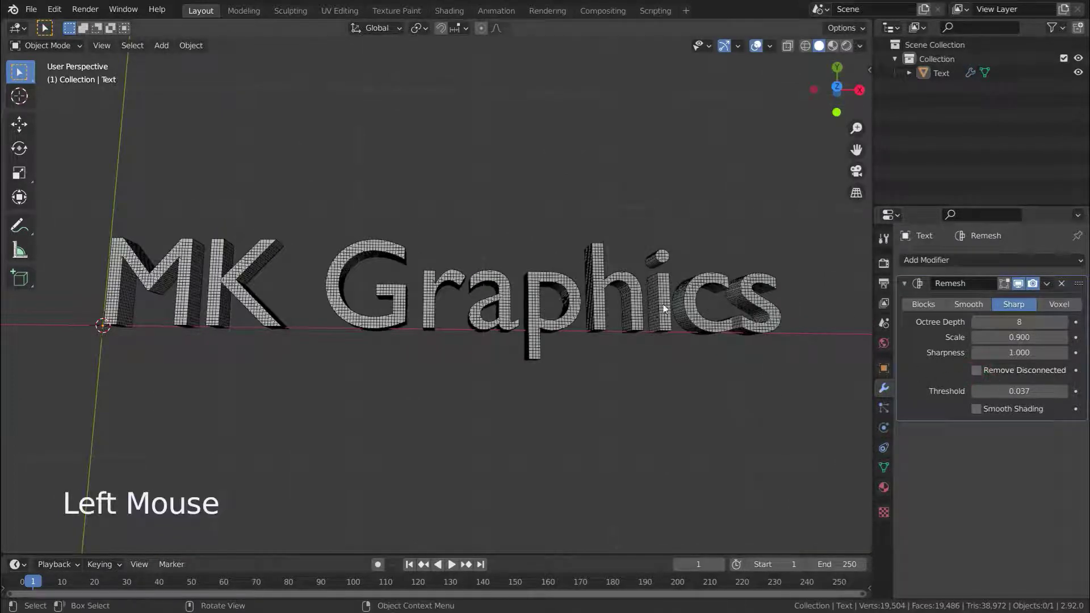
scroll(664, 308, up, 1)
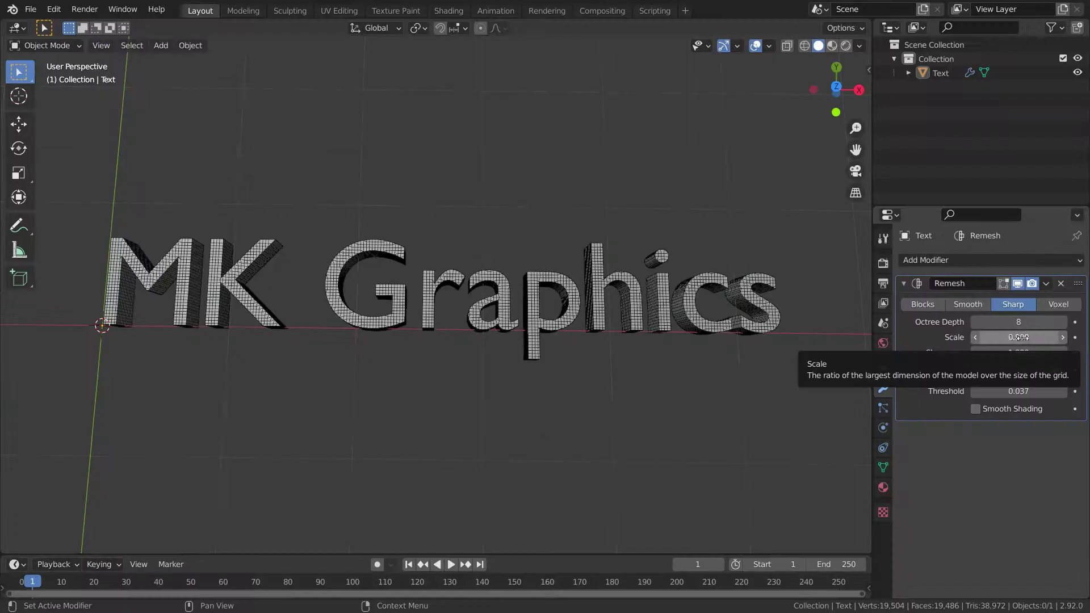
Preview coarser Remesh Scale values around 0.553, then reset Scale to the default 0.900
drag(1020, 337, 1042, 338)
scroll(615, 287, up, 6)
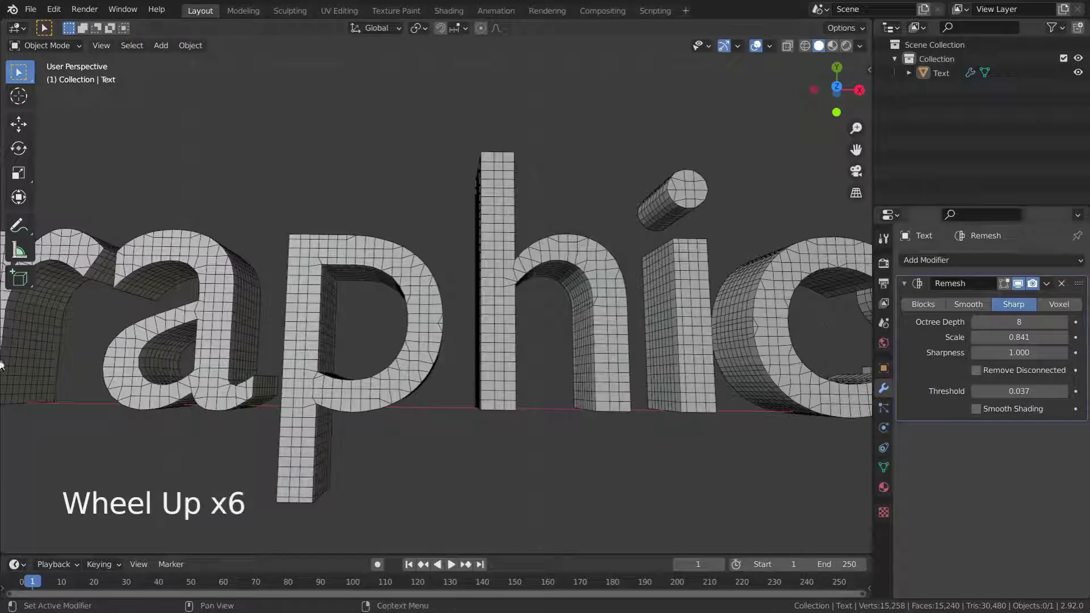
drag(1026, 338, 1, 335)
drag(1021, 338, 1004, 337)
right_click(1004, 338)
click(942, 441)
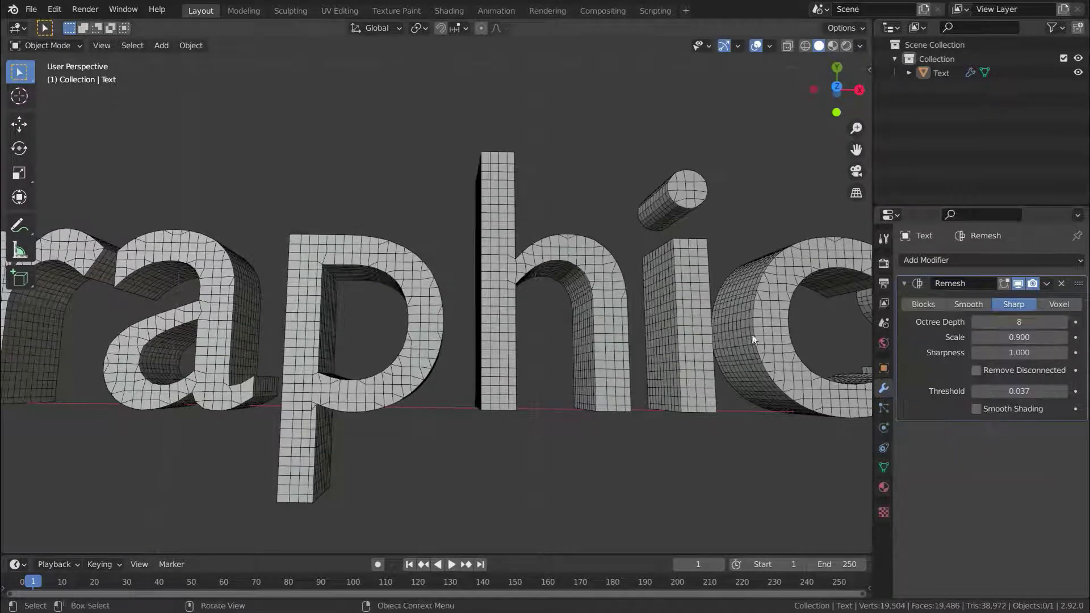
scroll(670, 337, down, 3)
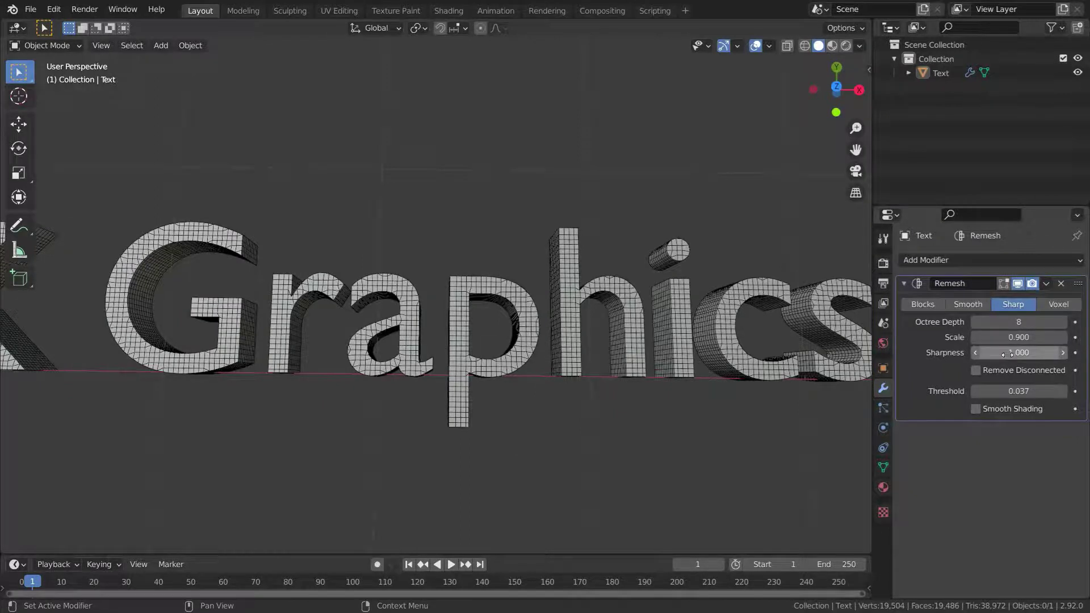
Lower the Remesh Sharpness to 0.533, then raise it back to 0.997
scroll(666, 314, up, 2)
mouse_move(1022, 354)
mouse_down()
mouse_move(976, 353)
mouse_move(1005, 353)
mouse_up()
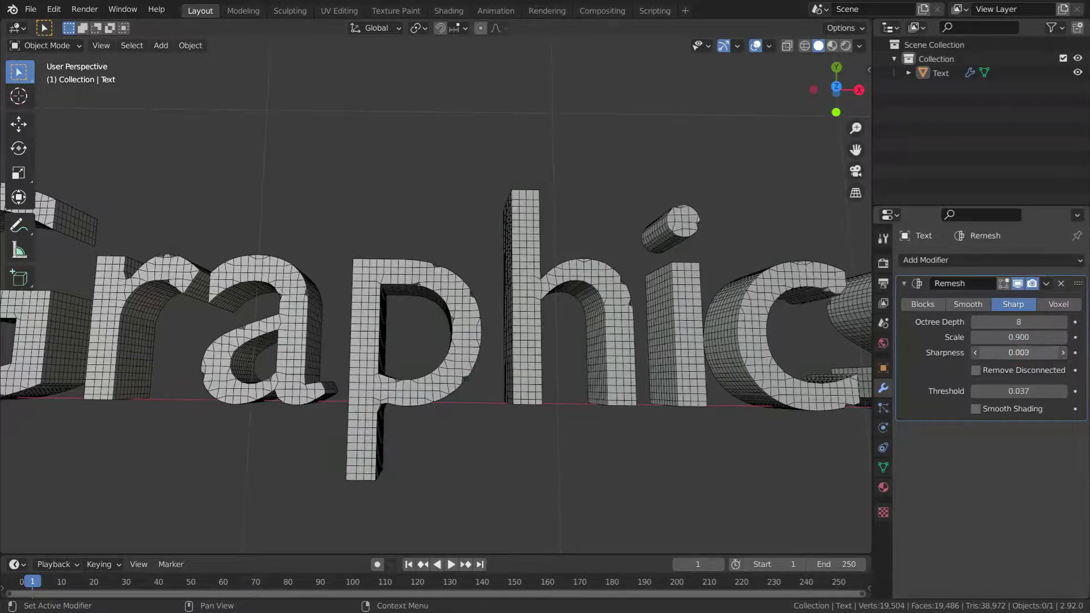
scroll(639, 395, down, 7)
scroll(638, 396, up, 2)
scroll(639, 395, down, 2)
middle_drag(639, 395, 377, 373)
scroll(717, 309, down, 3)
scroll(718, 309, up, 10)
drag(996, 353, 1044, 353)
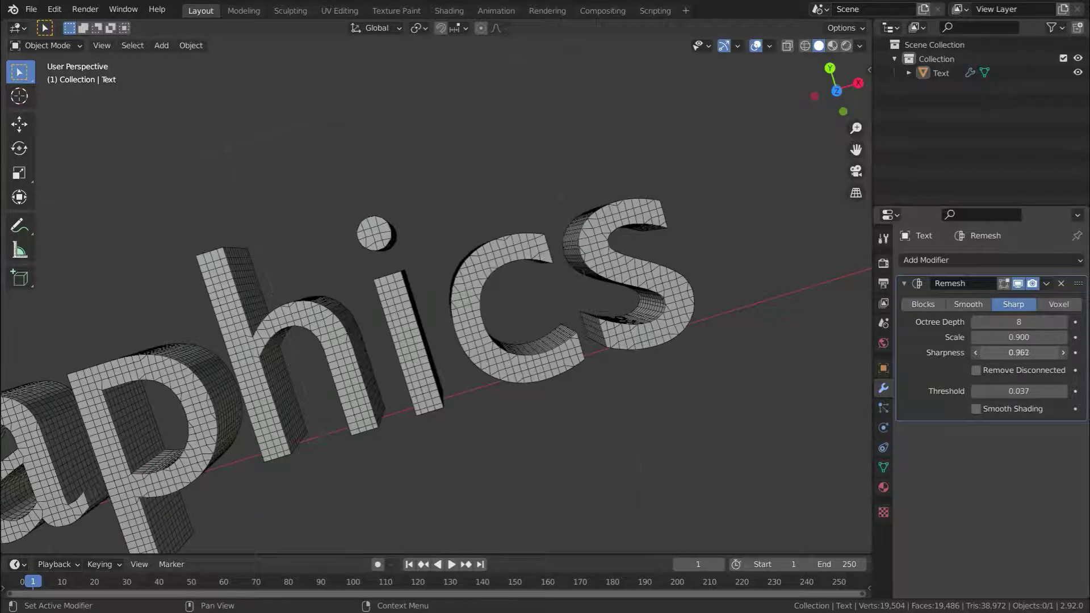
scroll(582, 385, down, 9)
middle_drag(581, 384, 646, 326)
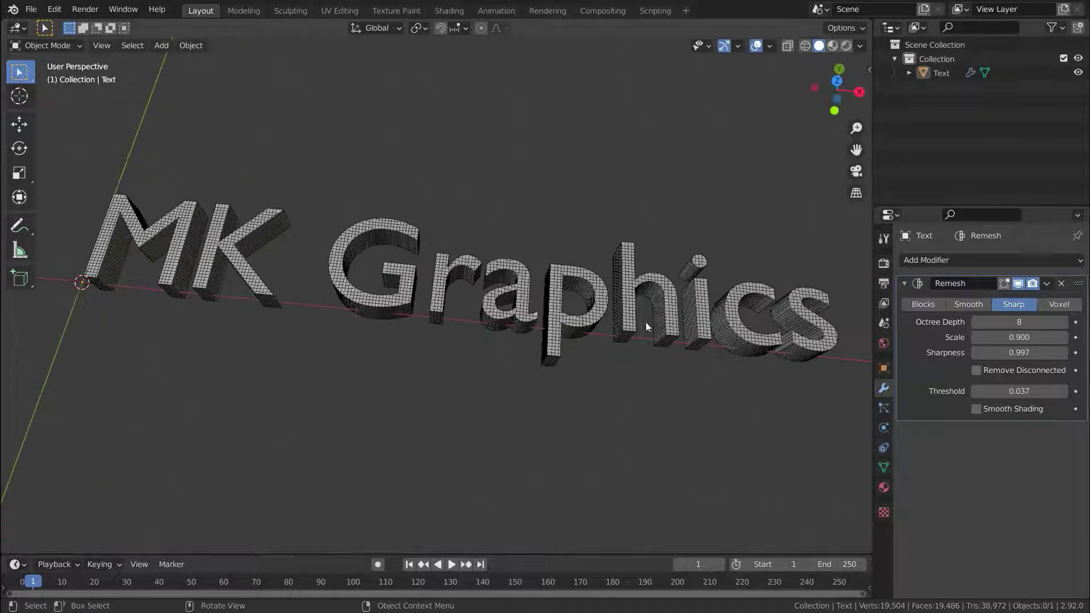
middle_drag(844, 402, 640, 365)
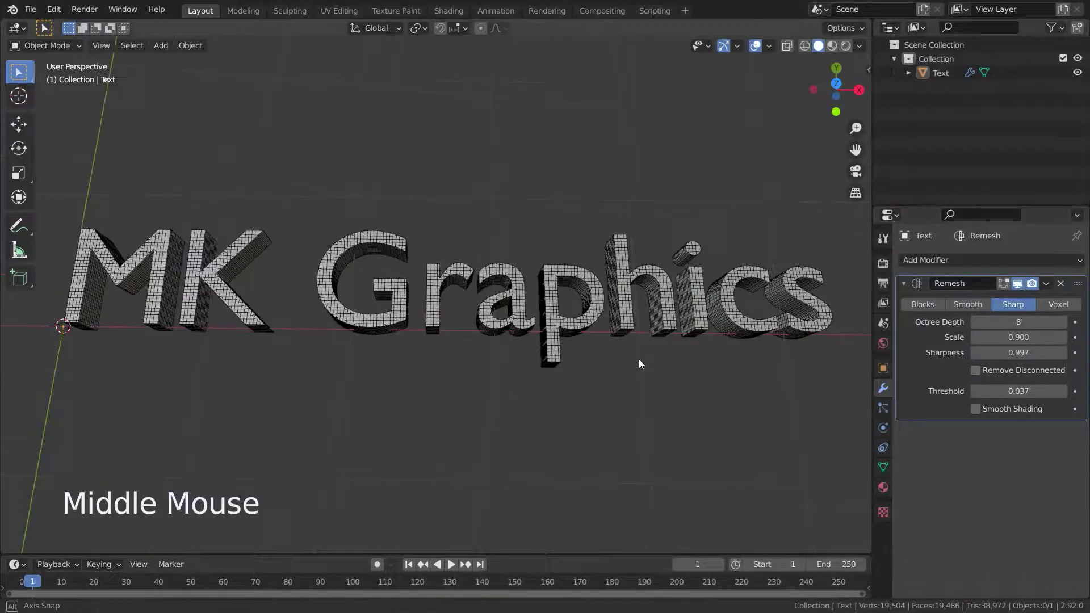
Toggle Smooth Shading on the remeshed text to compare, leaving it on
click(977, 410)
scroll(653, 320, up, 3)
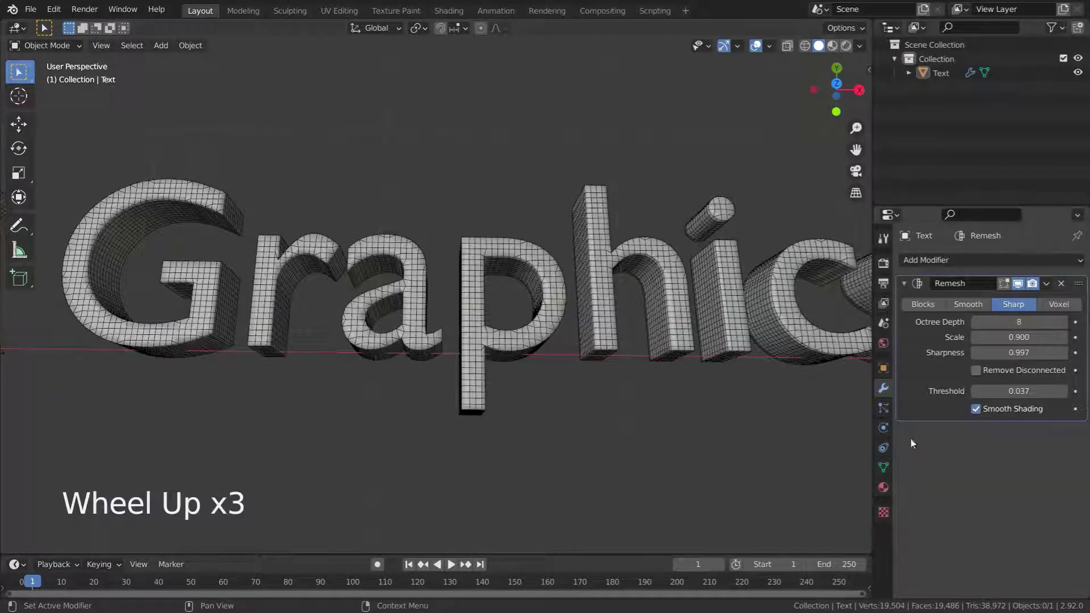
click(976, 409)
click(976, 409)
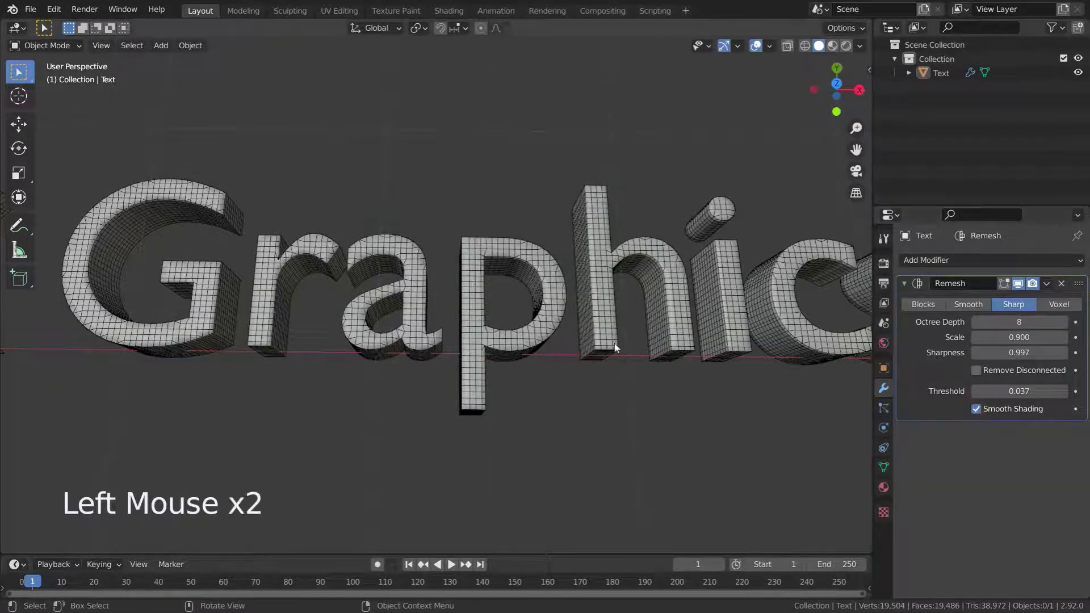
scroll(607, 350, down, 4)
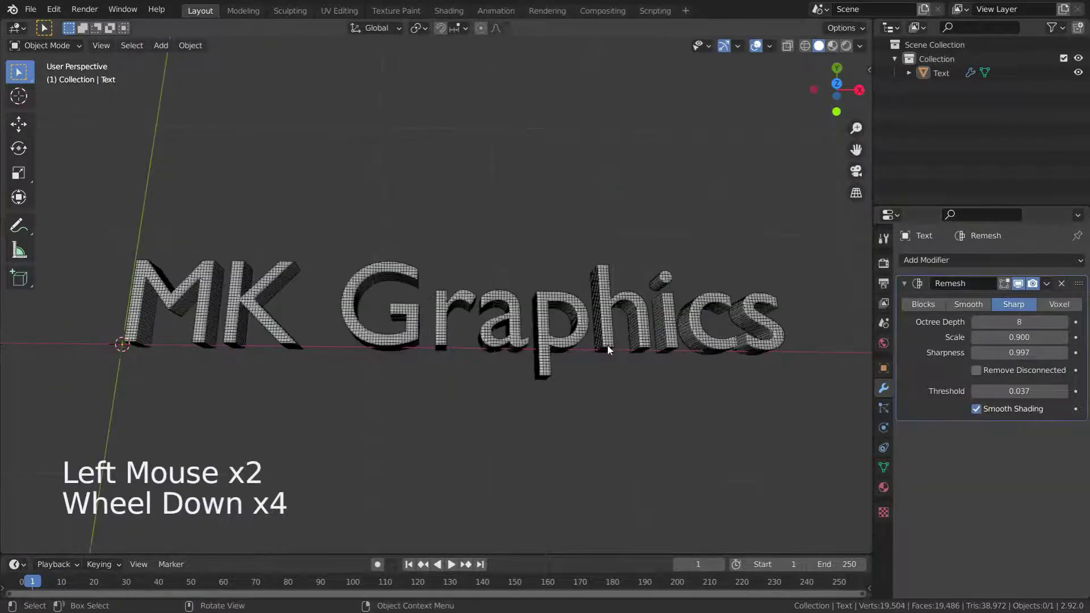
Set the viewport shading lighting to MatCap with a red matcap material
click(859, 46)
click(843, 113)
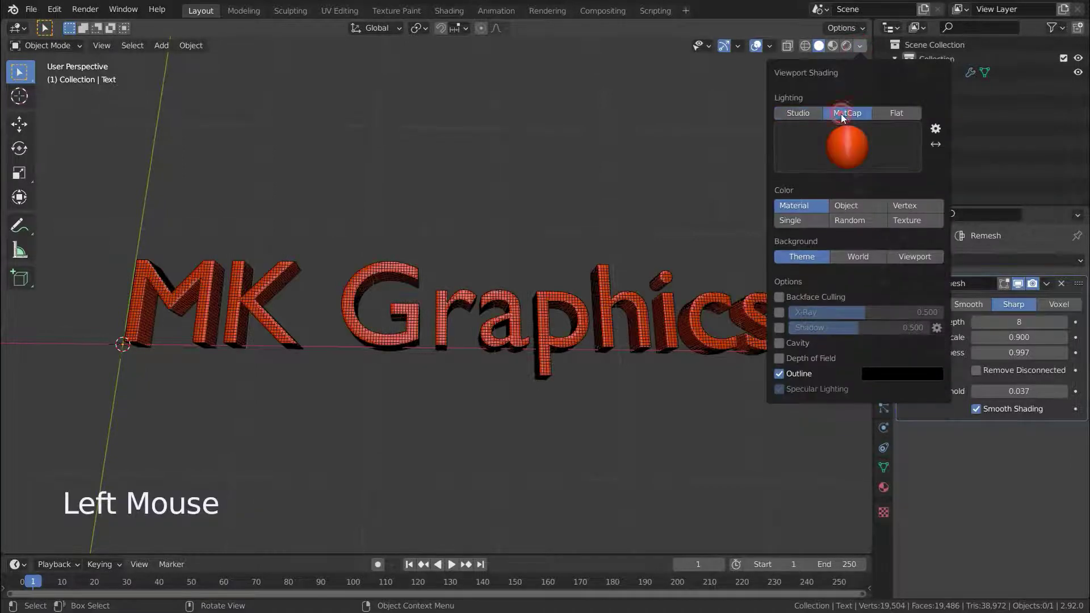
click(847, 148)
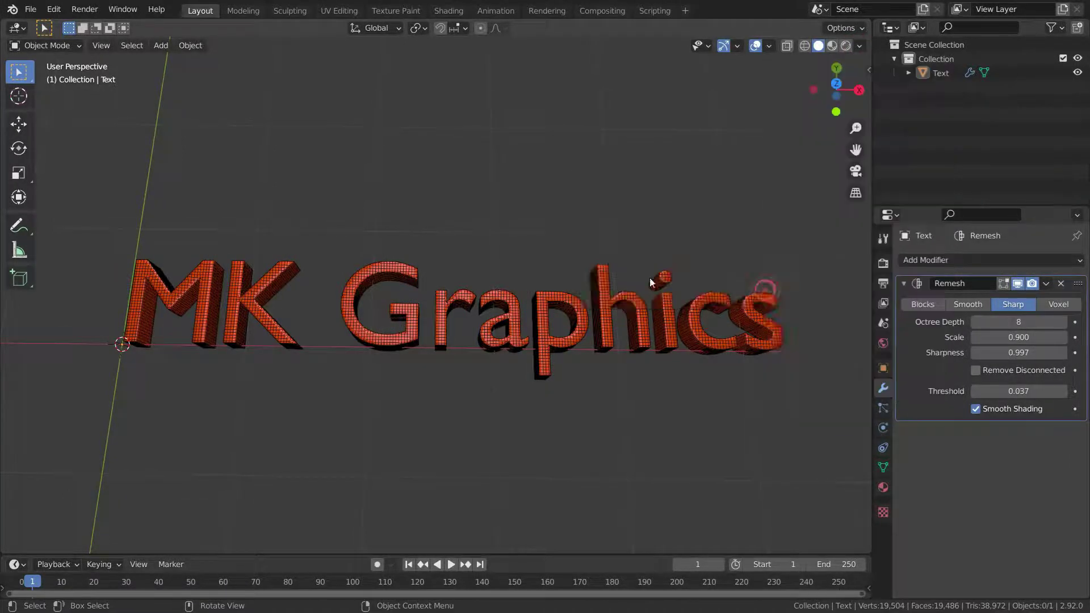
scroll(532, 340, up, 2)
scroll(532, 341, down, 3)
middle_drag(532, 341, 588, 369)
scroll(588, 369, up, 3)
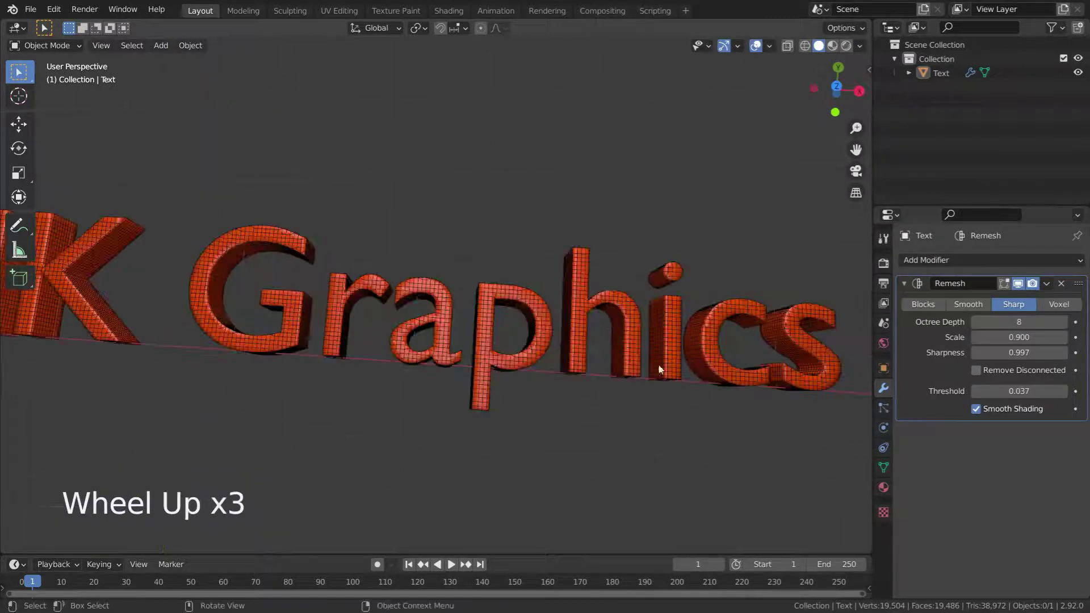
Compare smooth shading again, then turn Smooth Shading off
click(979, 407)
click(979, 408)
click(979, 408)
click(979, 408)
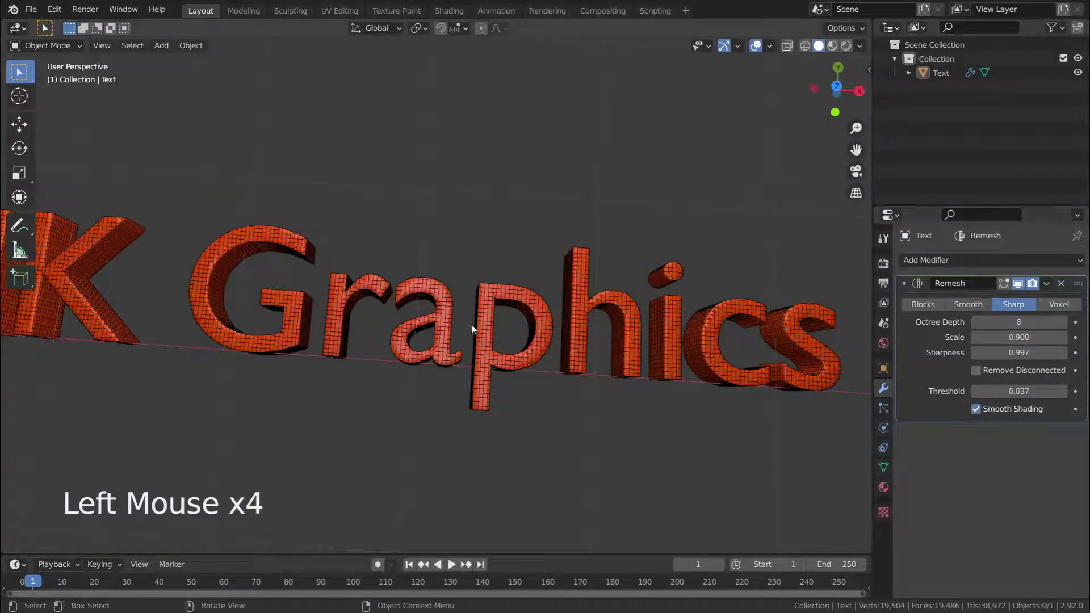
scroll(512, 352, down, 3)
scroll(349, 327, up, 2)
click(976, 408)
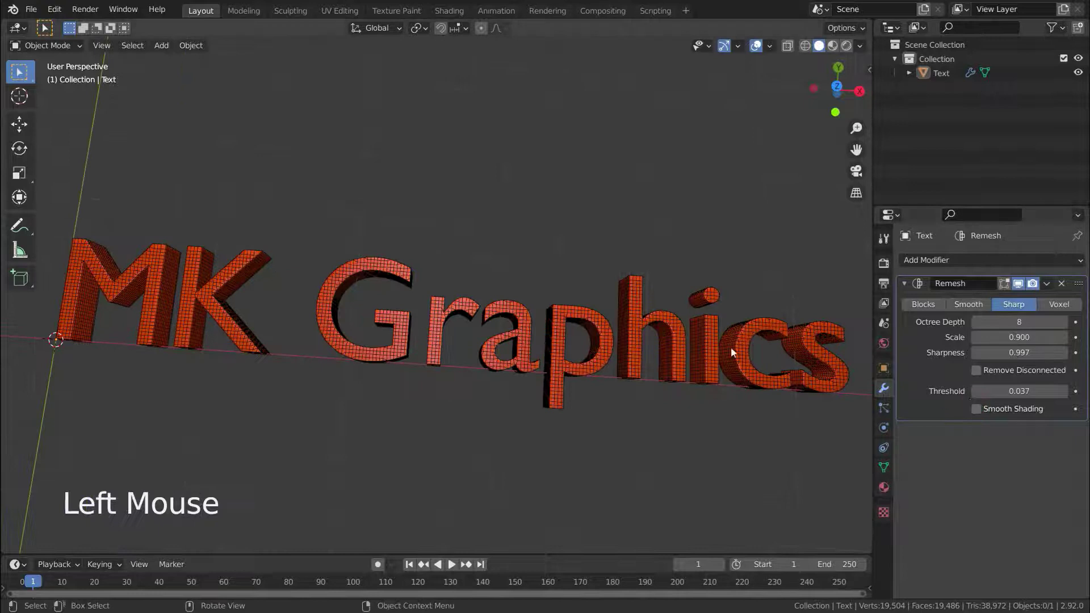
middle_drag(731, 346, 869, 315)
Switch the Remesh modifier to Smooth mode, viewing the faceted letters frontally
click(967, 304)
middle_drag(564, 317, 620, 274)
scroll(585, 318, up, 2)
scroll(585, 320, down, 3)
scroll(633, 355, up, 1)
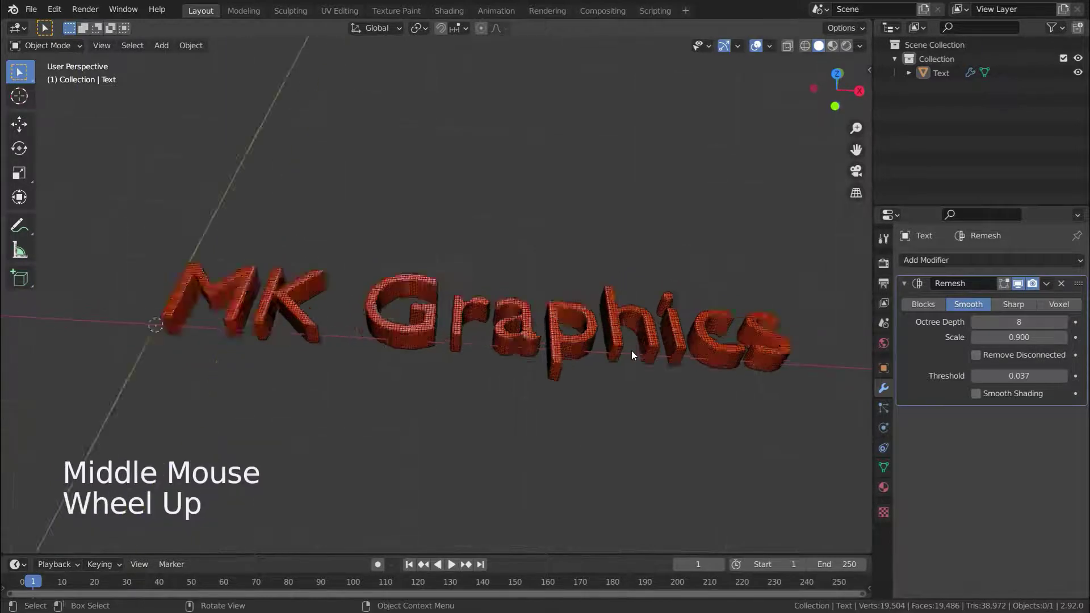
scroll(631, 350, up, 6)
middle_drag(631, 350, 684, 369)
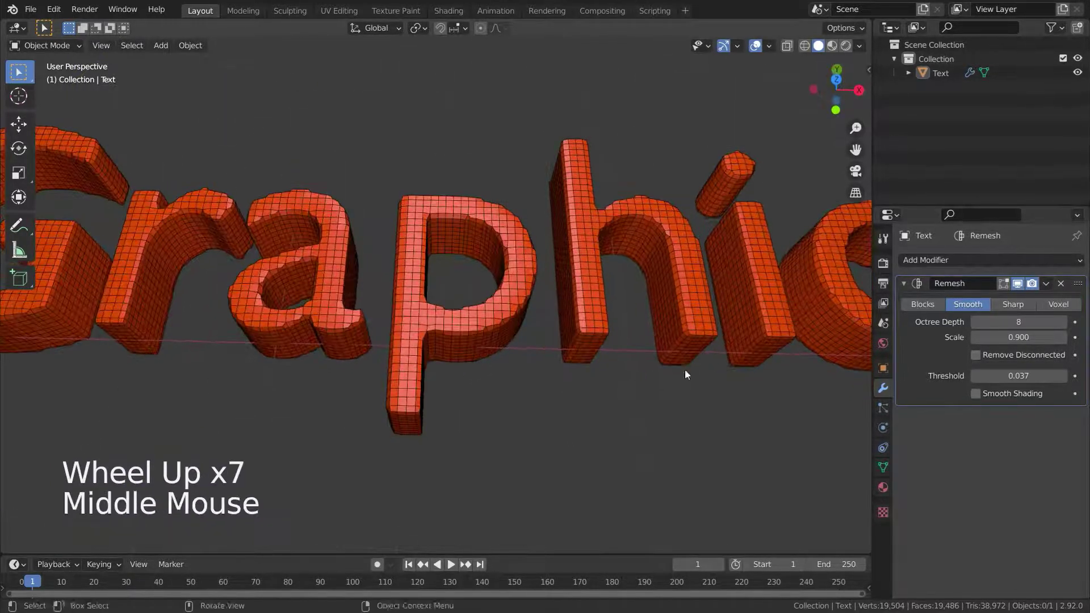
click(1005, 304)
click(975, 305)
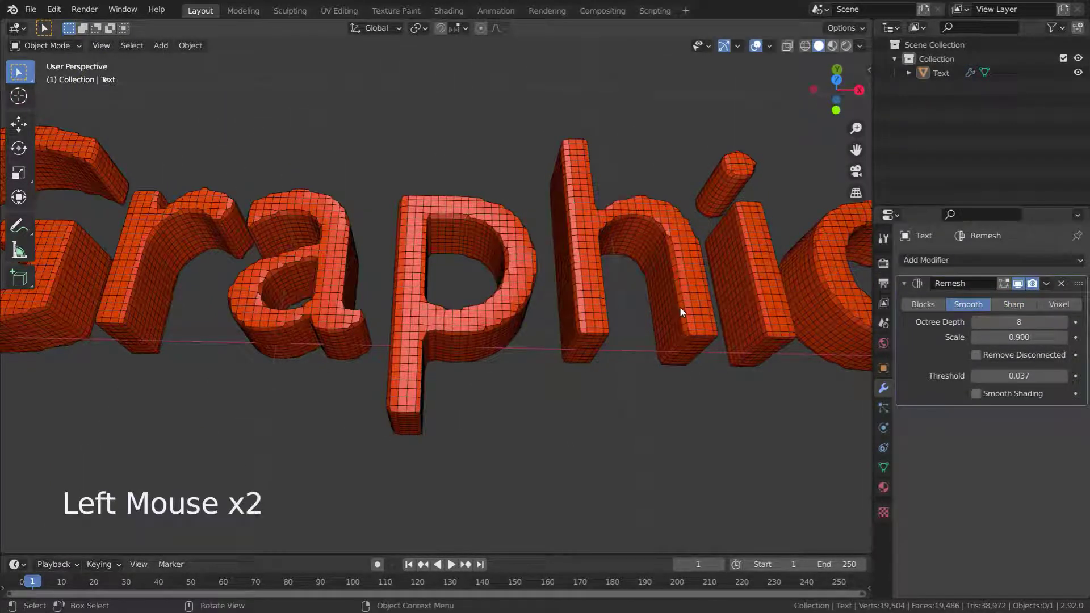
click(976, 393)
scroll(595, 364, down, 3)
middle_drag(594, 364, 839, 415)
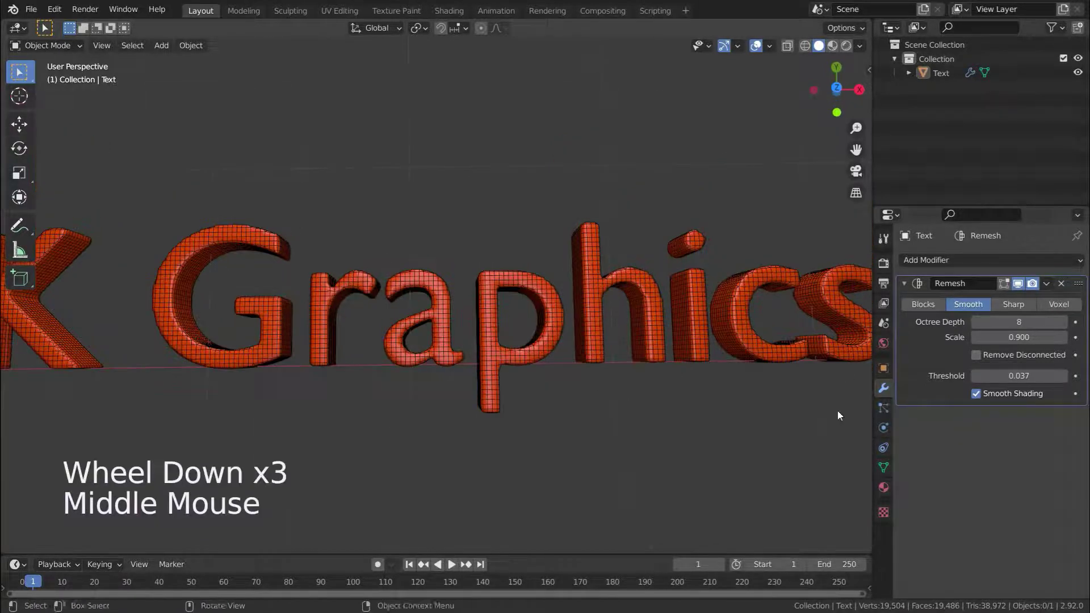
click(979, 397)
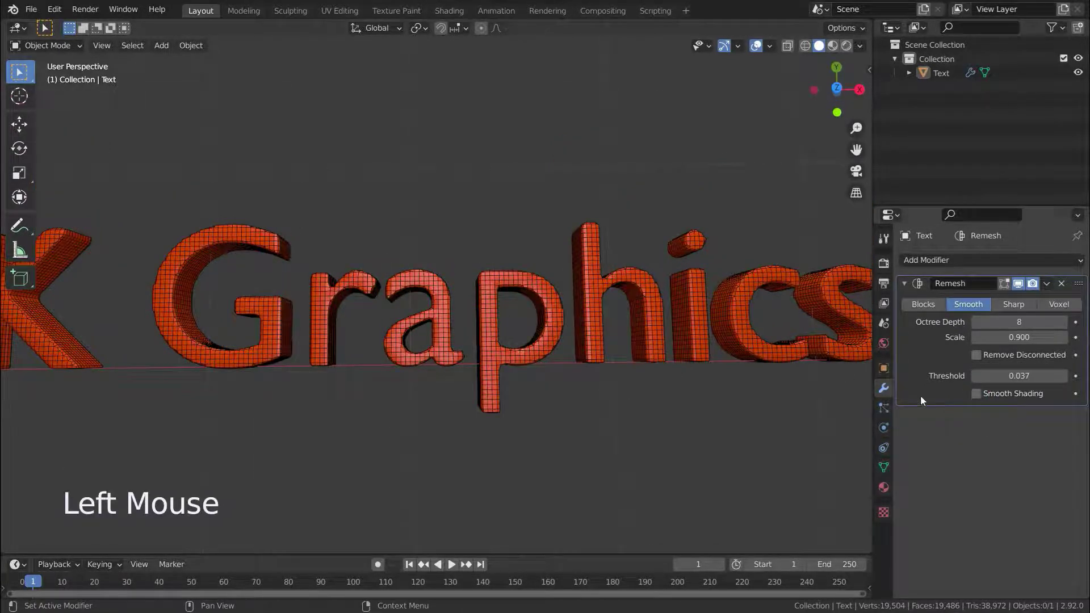
Switch the Remesh modifier to Blocks mode, viewed from a diagonal angle
click(927, 303)
scroll(574, 328, down, 4)
scroll(575, 328, down, 2)
scroll(475, 330, up, 3)
middle_drag(505, 359, 575, 386)
scroll(605, 323, up, 2)
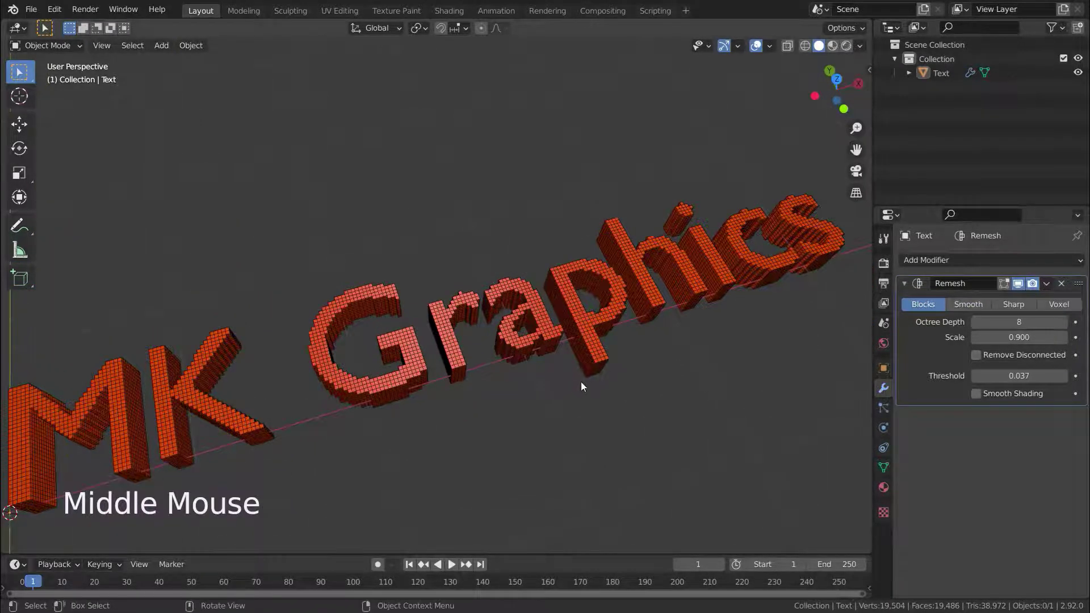
scroll(583, 392, down, 1)
Set the Blocks remesh Octree Depth to 7 and Scale to 0.923
click(976, 322)
scroll(738, 335, down, 4)
scroll(636, 328, up, 4)
middle_drag(635, 328, 612, 346)
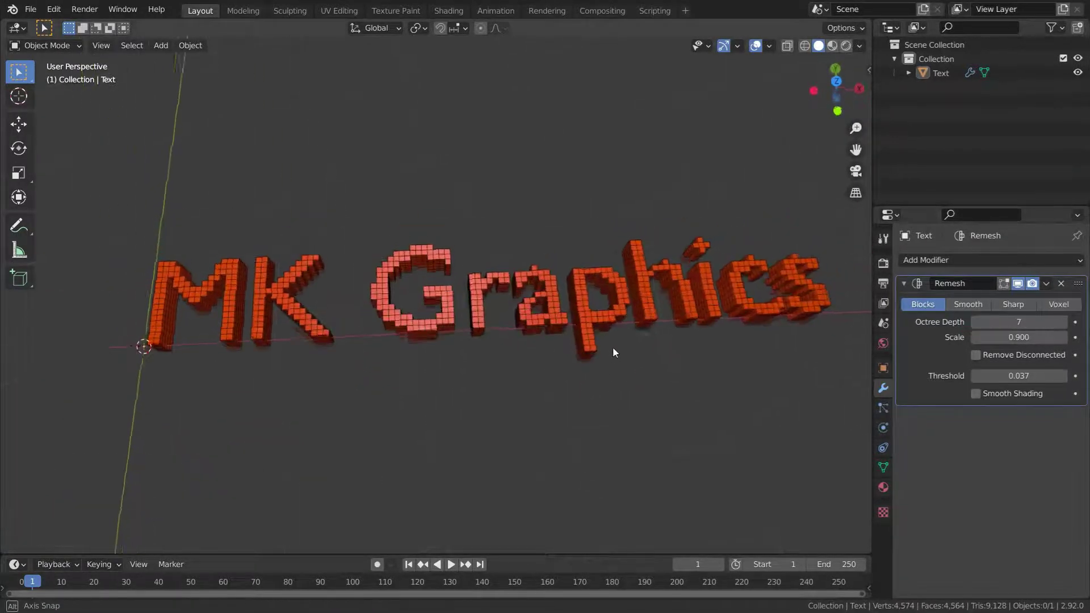
scroll(705, 353, up, 1)
drag(1019, 337, 1037, 337)
scroll(639, 346, down, 4)
scroll(639, 345, up, 2)
middle_drag(640, 346, 679, 349)
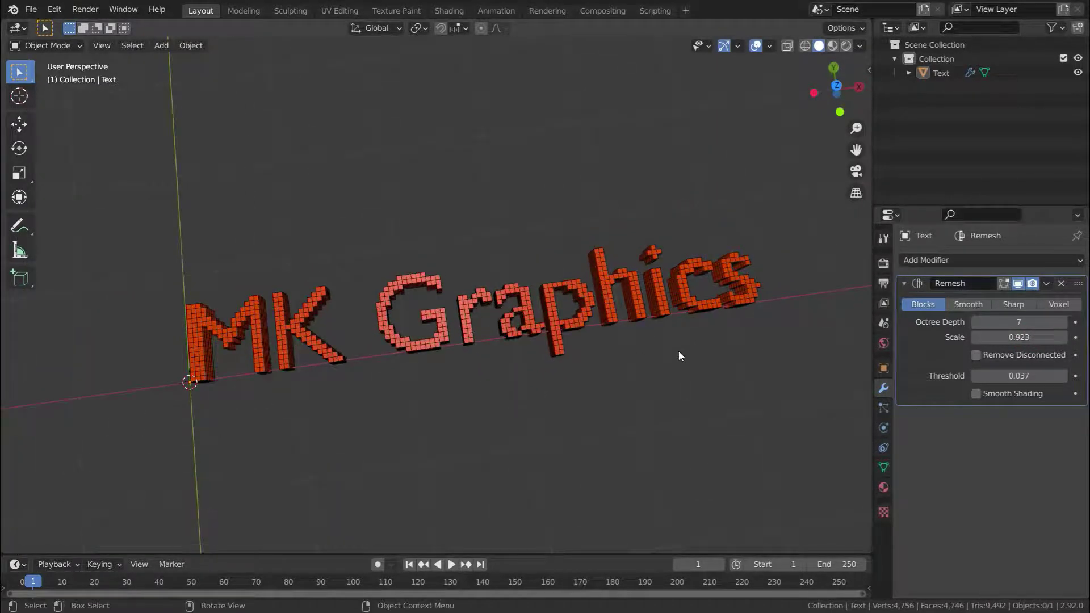
Toggle Smooth Shading on and back off, leaving the blocks flat-shaded
click(976, 393)
scroll(619, 335, up, 2)
scroll(619, 335, down, 2)
click(976, 393)
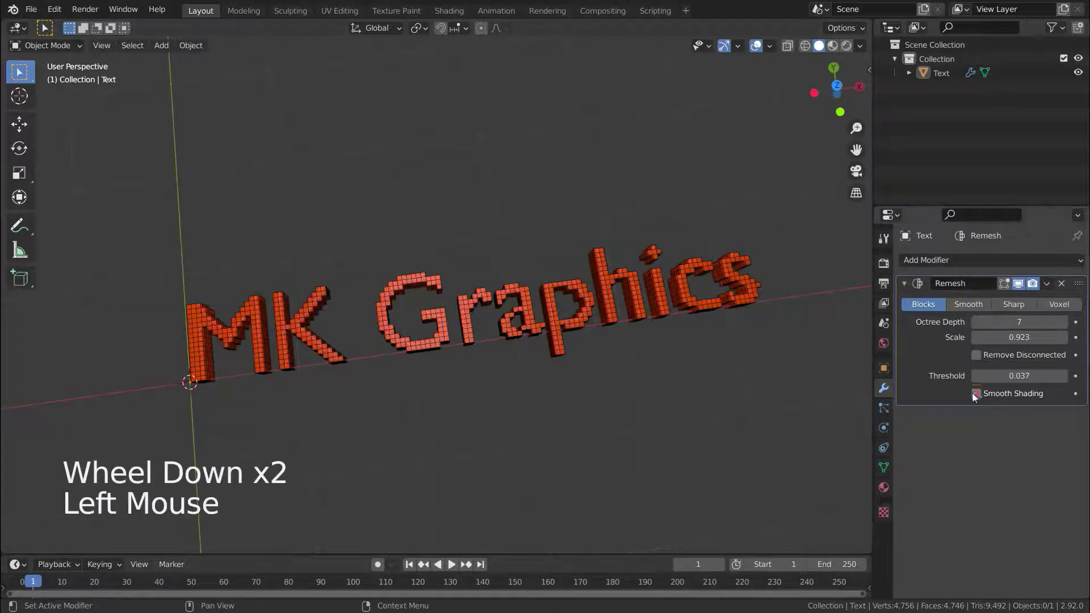
scroll(739, 311, down, 2)
scroll(740, 311, up, 2)
middle_drag(740, 311, 720, 319)
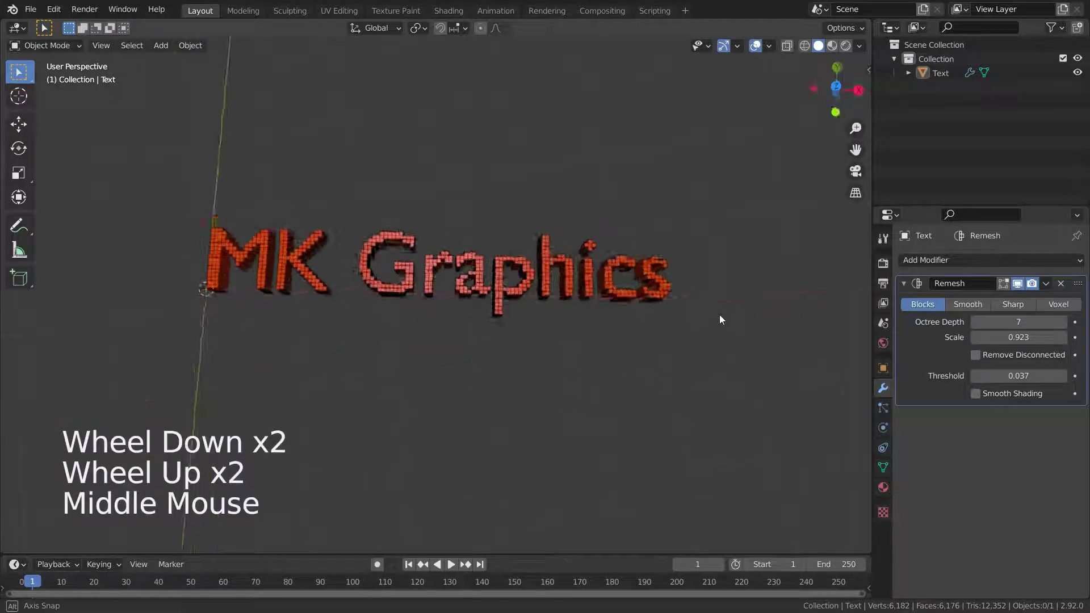
Switch the Remesh to Voxel mode and step the Voxel Size down to 0.02 m
click(1059, 304)
click(976, 322)
click(976, 322)
click(976, 322)
click(976, 322)
click(976, 322)
click(976, 322)
click(976, 322)
click(976, 322)
click(976, 322)
click(976, 322)
click(976, 322)
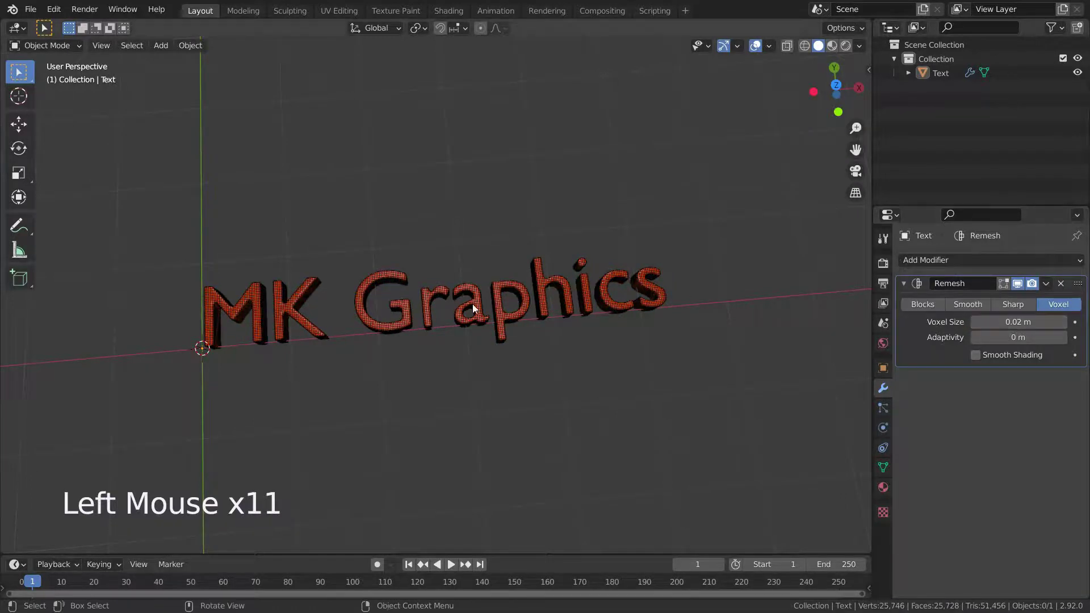
scroll(519, 350, up, 2)
middle_drag(520, 351, 541, 391)
scroll(519, 312, down, 1)
scroll(519, 313, up, 3)
scroll(519, 312, up, 2)
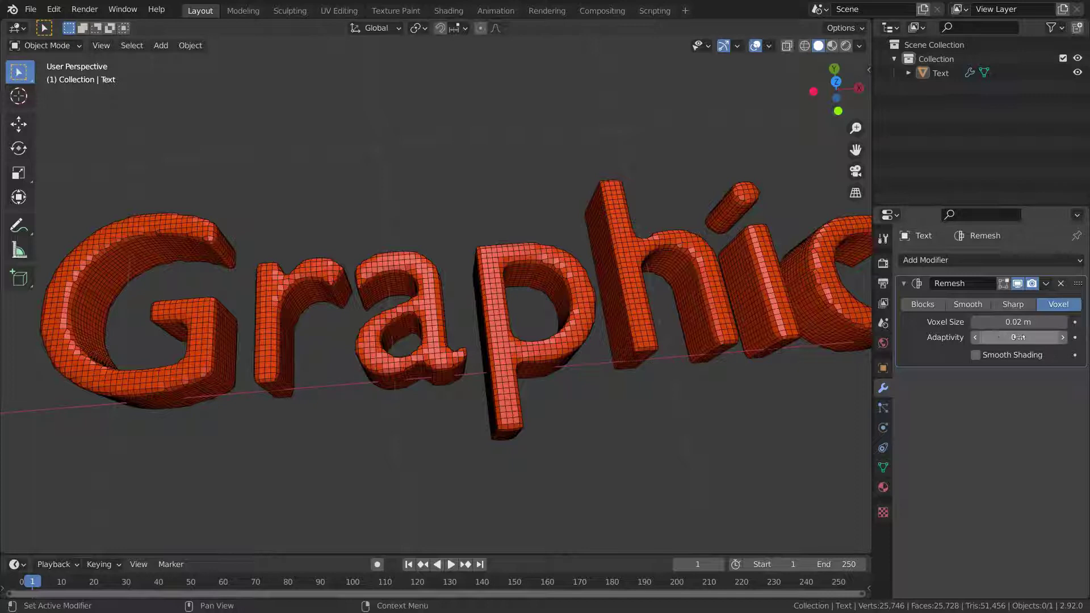
Try higher Adaptivity values up to 1 m, then set Adaptivity back to 0 m
click(1065, 340)
click(1065, 339)
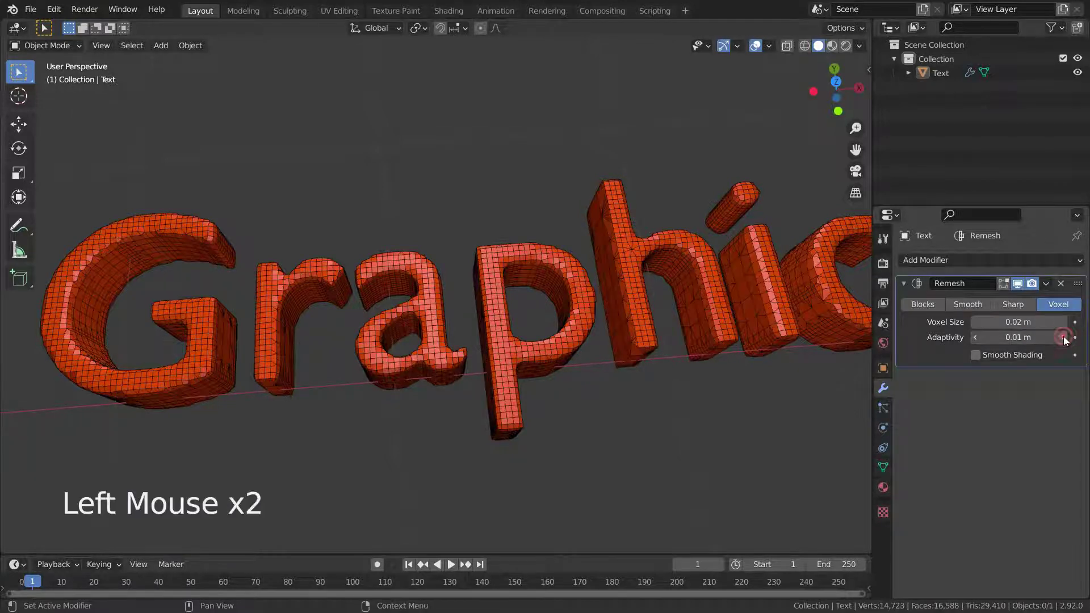
click(1066, 340)
click(1066, 339)
click(1065, 339)
click(1065, 340)
click(1065, 339)
click(1065, 340)
click(1066, 339)
click(1065, 339)
click(1065, 340)
scroll(696, 318, up, 2)
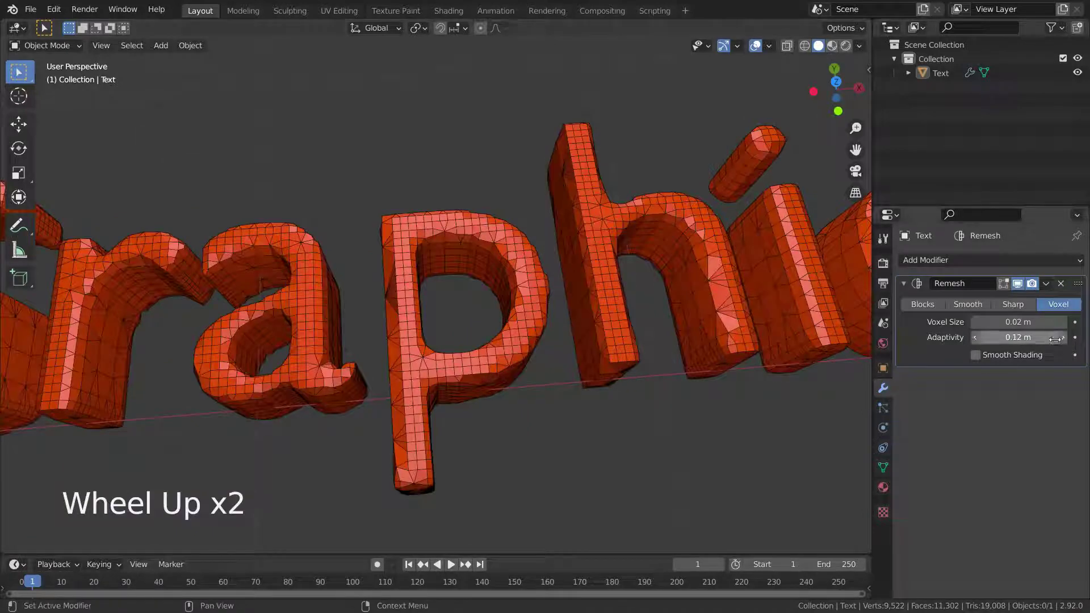
mouse_move(1063, 340)
mouse_down()
mouse_move(977, 340)
mouse_move(1065, 337)
mouse_up()
click(1020, 337)
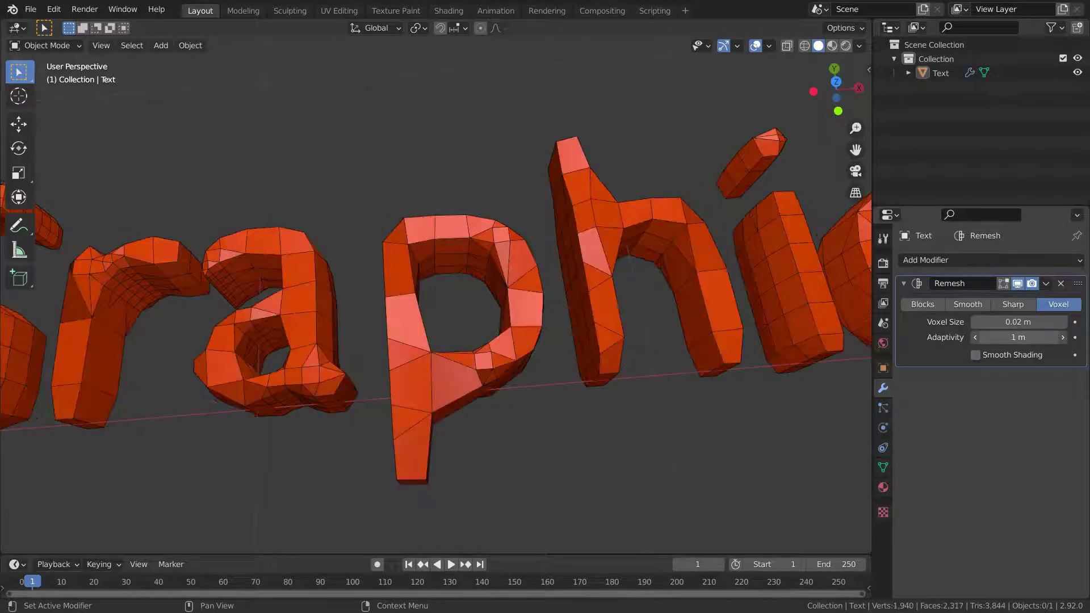
scroll(646, 413, down, 2)
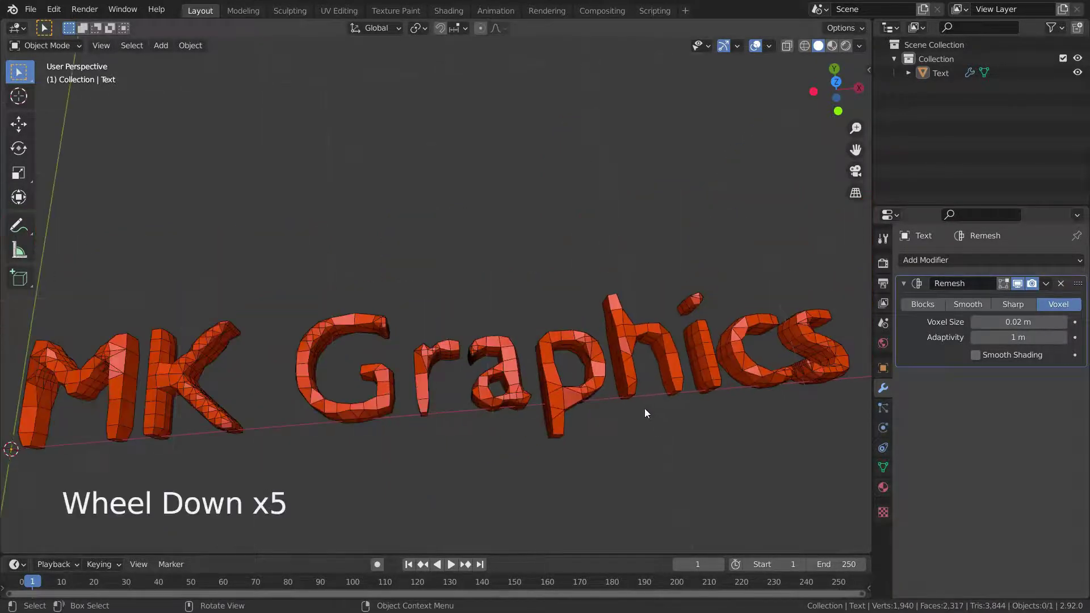
drag(1019, 338, 988, 337)
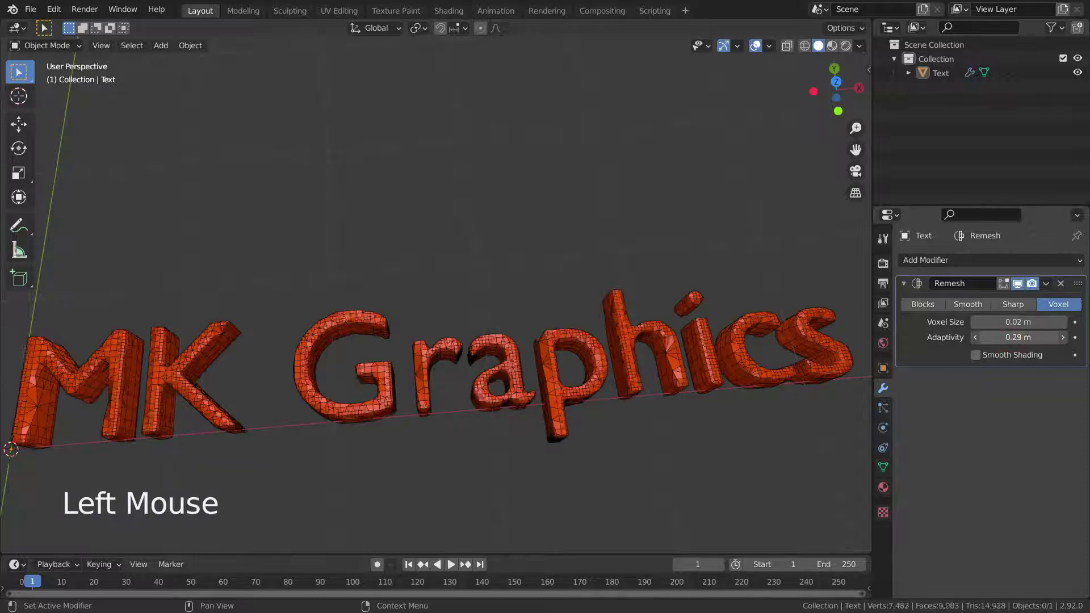
scroll(642, 342, down, 3)
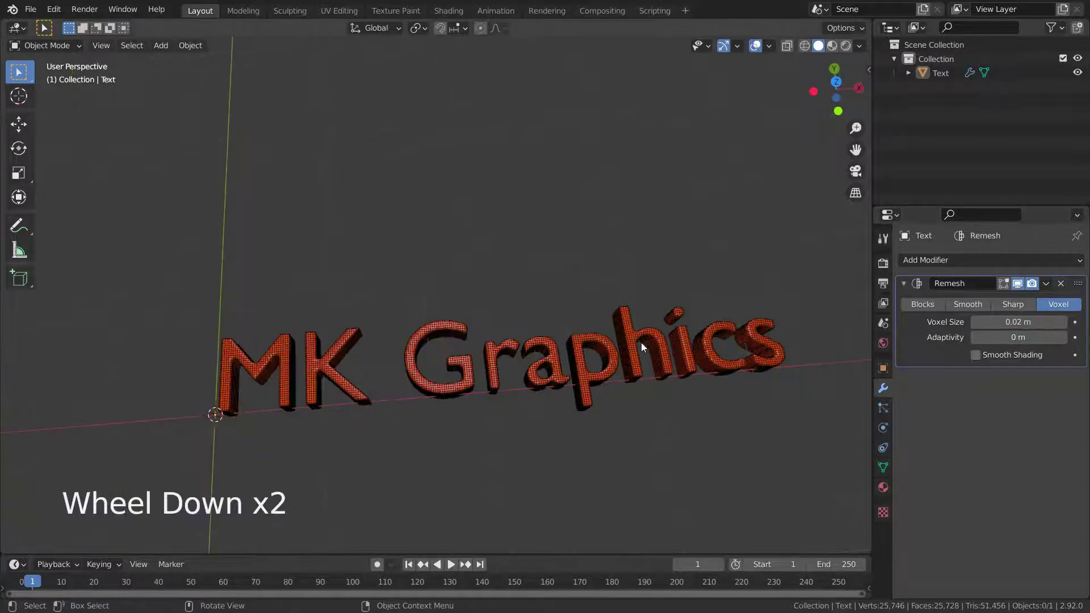
scroll(689, 372, up, 2)
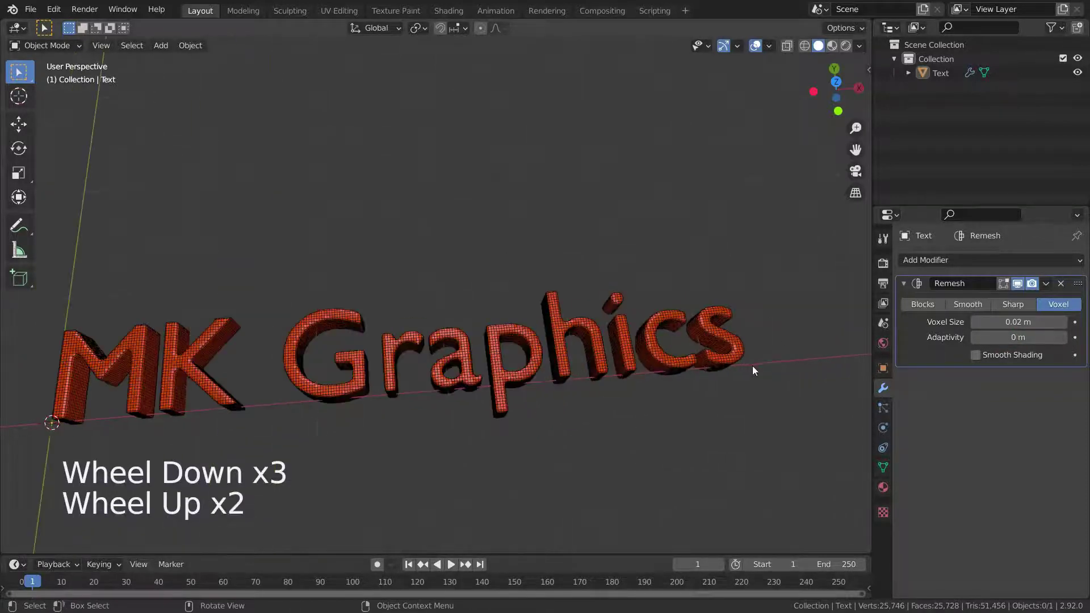
Switch the Remesh to Sharp mode, then duplicate the MK Graphics text and move the copy above the original
click(1004, 303)
middle_drag(727, 359, 726, 395)
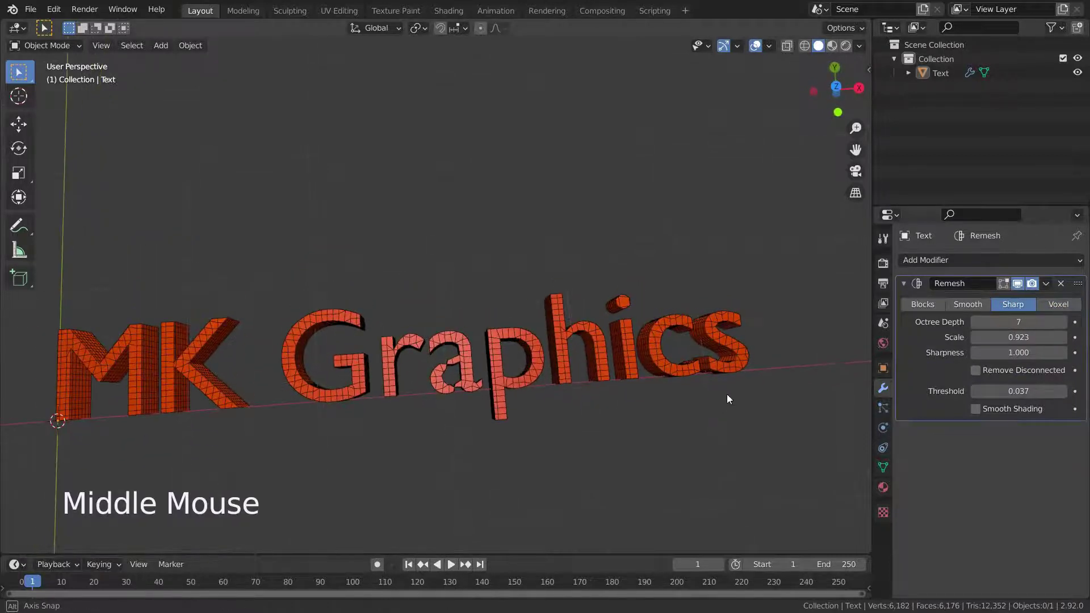
click(396, 345)
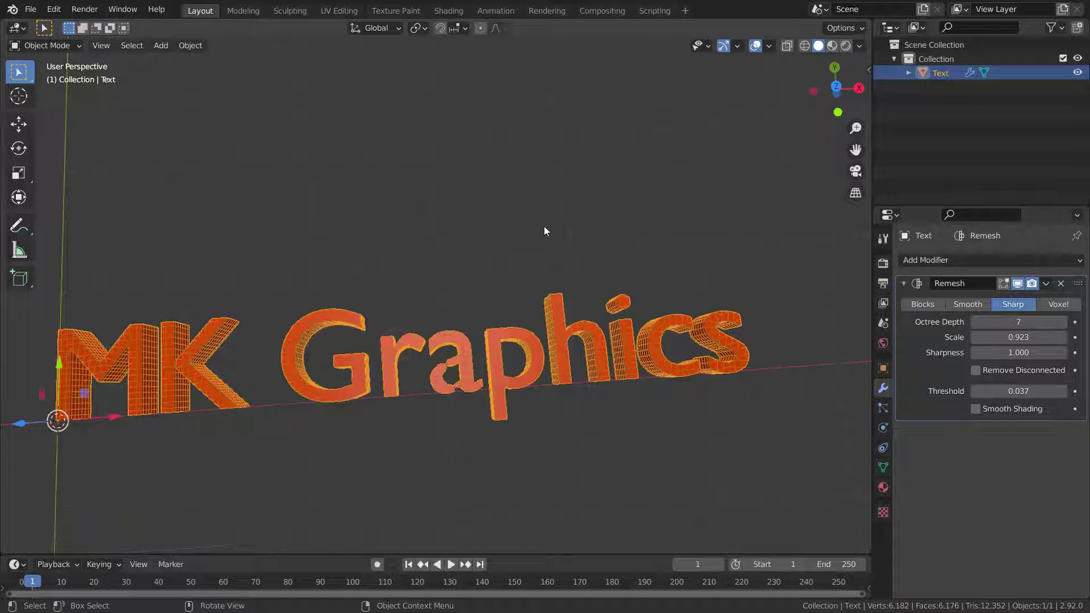
key(KP_7)
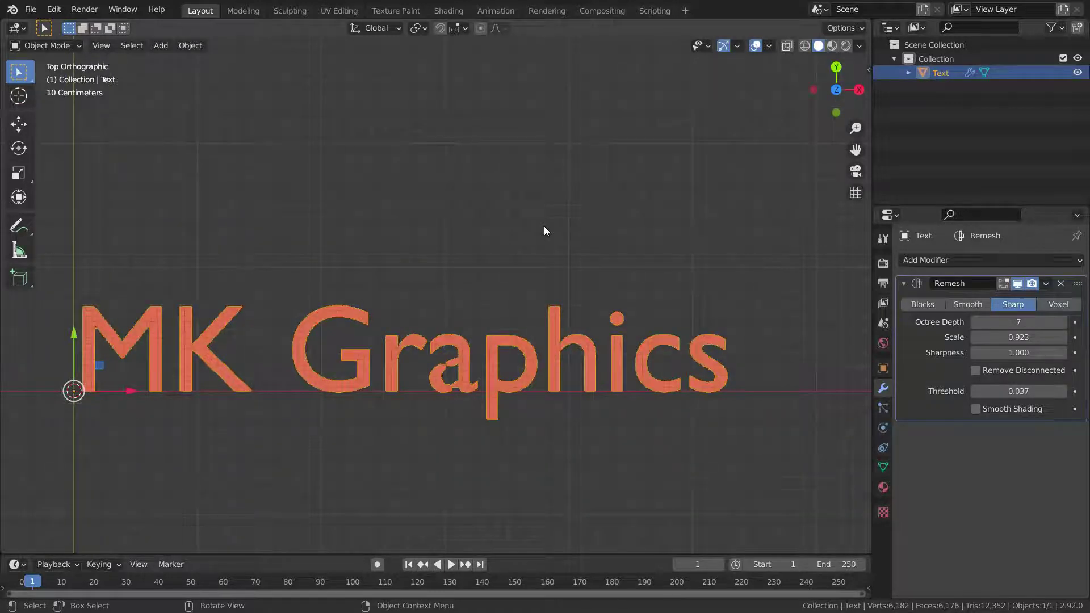
key(shift+d)
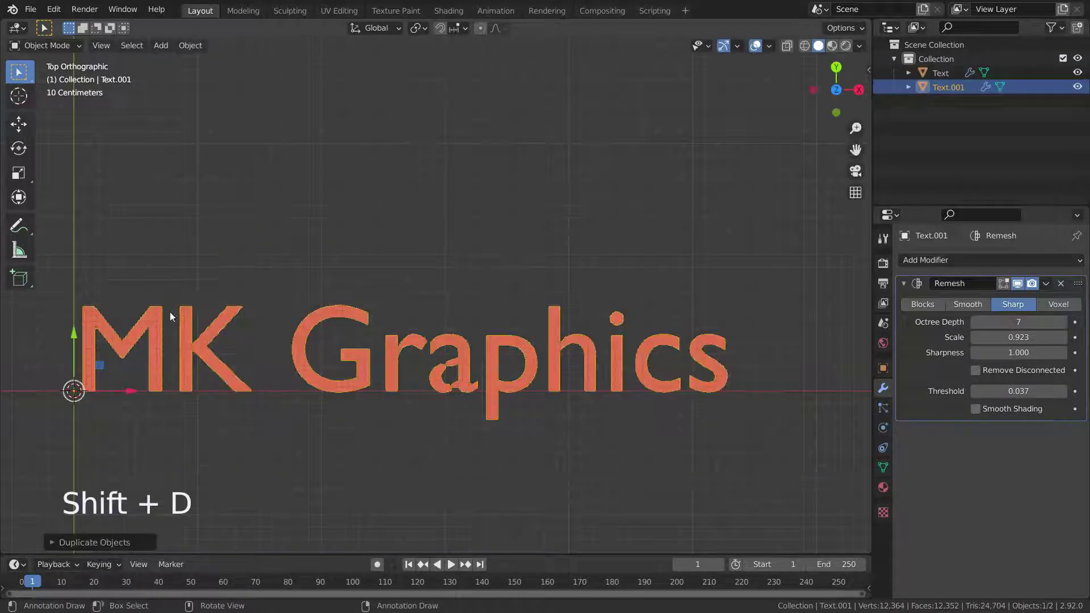
drag(76, 339, 75, 183)
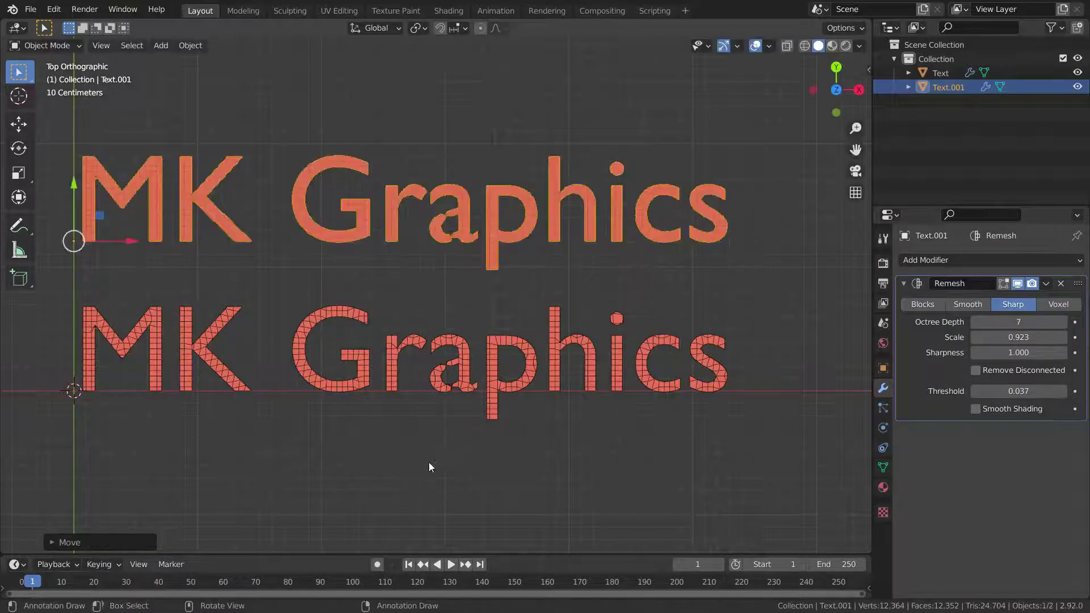
Delete the Remesh modifier from the upper copy Text.001
click(724, 232)
click(720, 227)
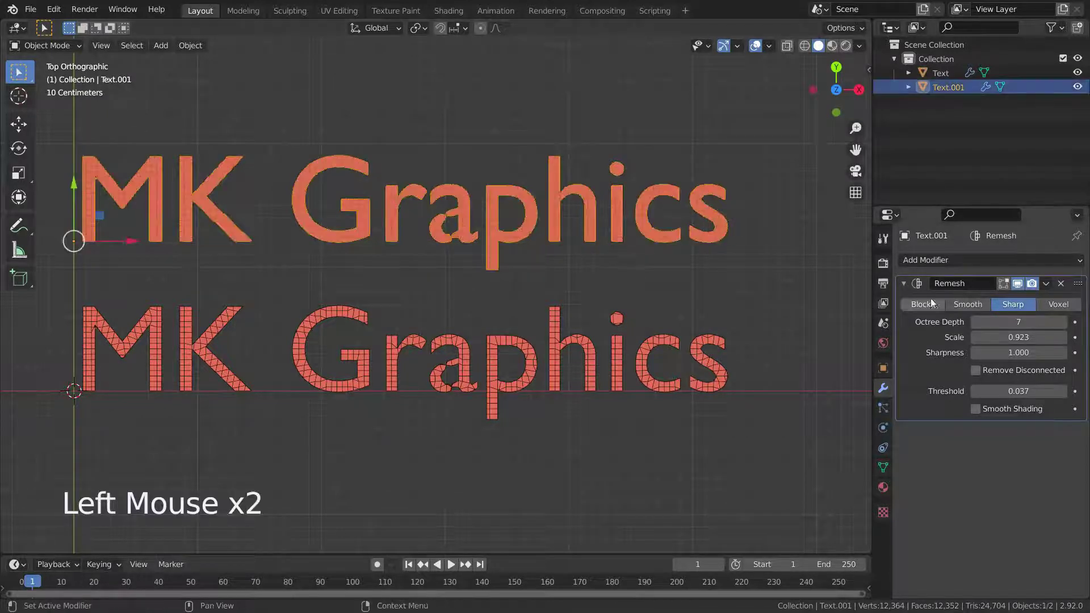
click(1061, 284)
scroll(708, 363, down, 1)
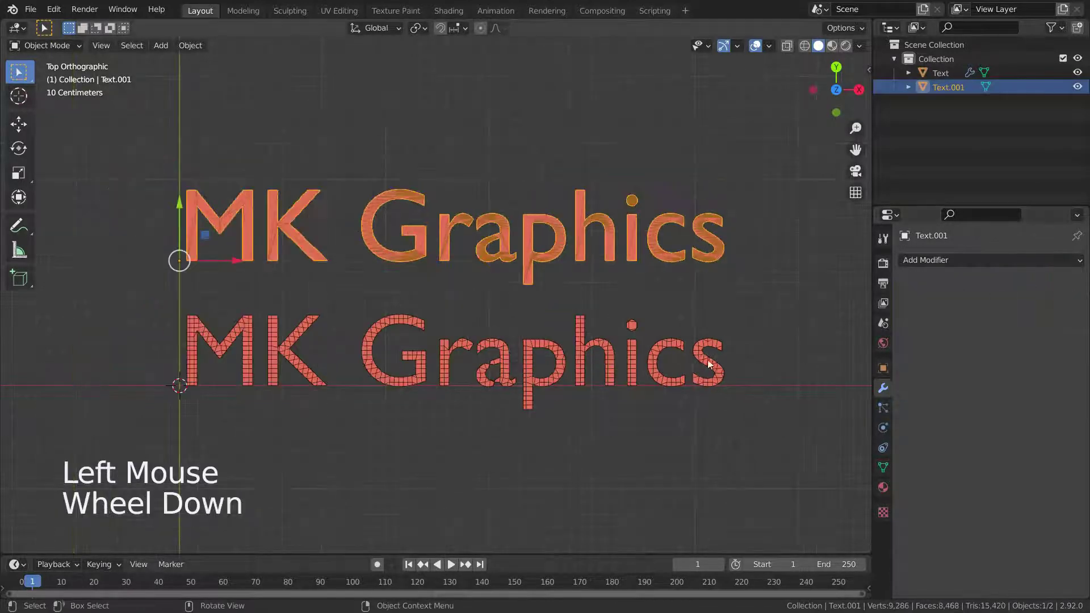
scroll(532, 251, up, 1)
Select the lower text and raise its Sharp remesh Octree Depth from 7 to 8
click(509, 275)
scroll(506, 268, up, 2)
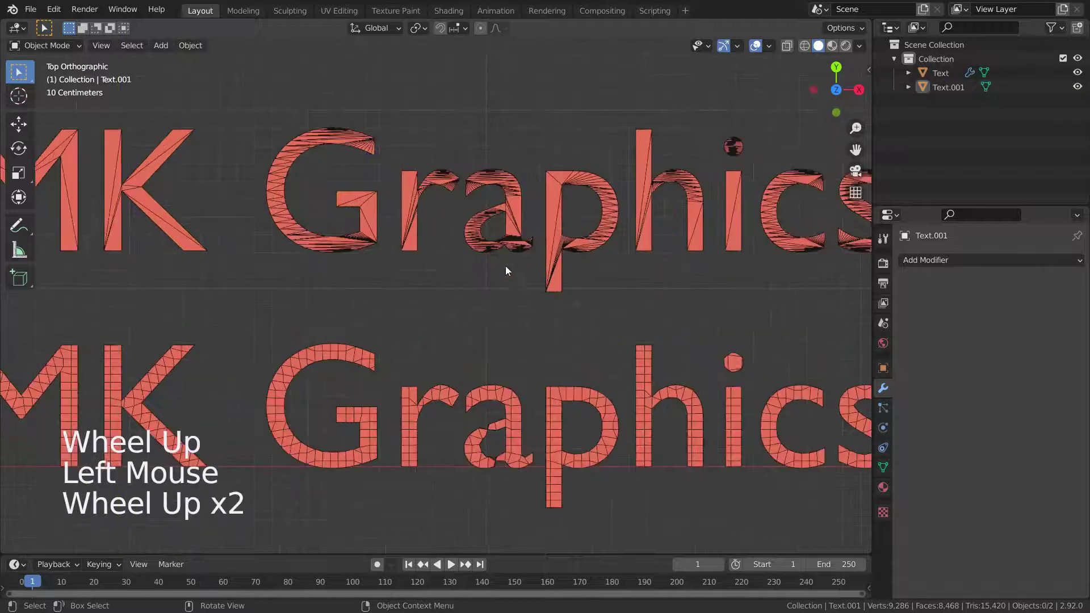
scroll(504, 273, up, 3)
scroll(503, 274, down, 2)
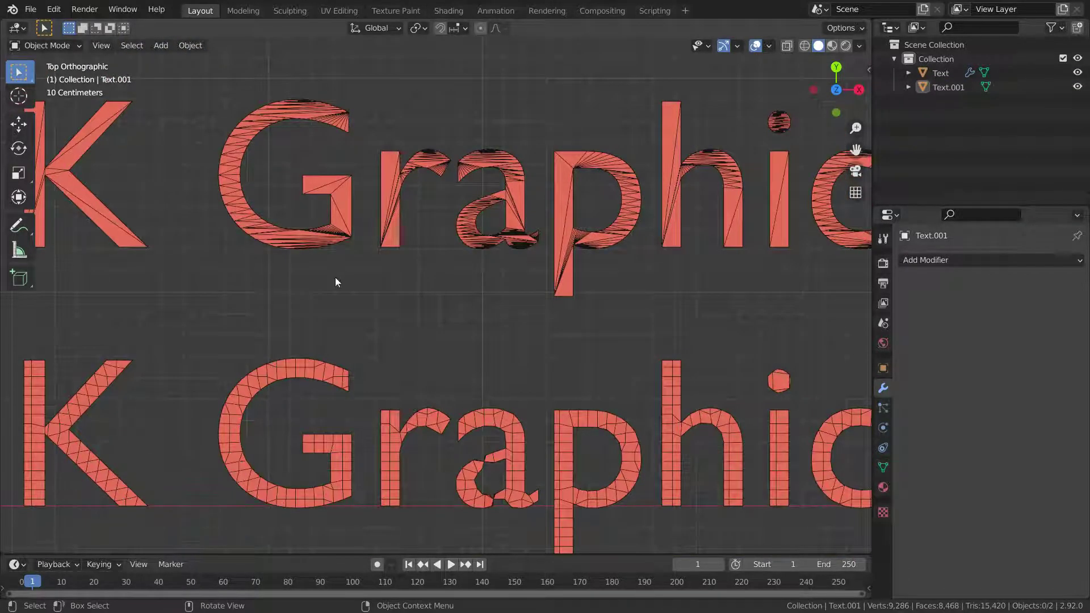
scroll(358, 307, down, 2)
scroll(388, 341, up, 1)
scroll(369, 352, down, 3)
scroll(353, 360, up, 3)
scroll(353, 360, up, 2)
click(411, 360)
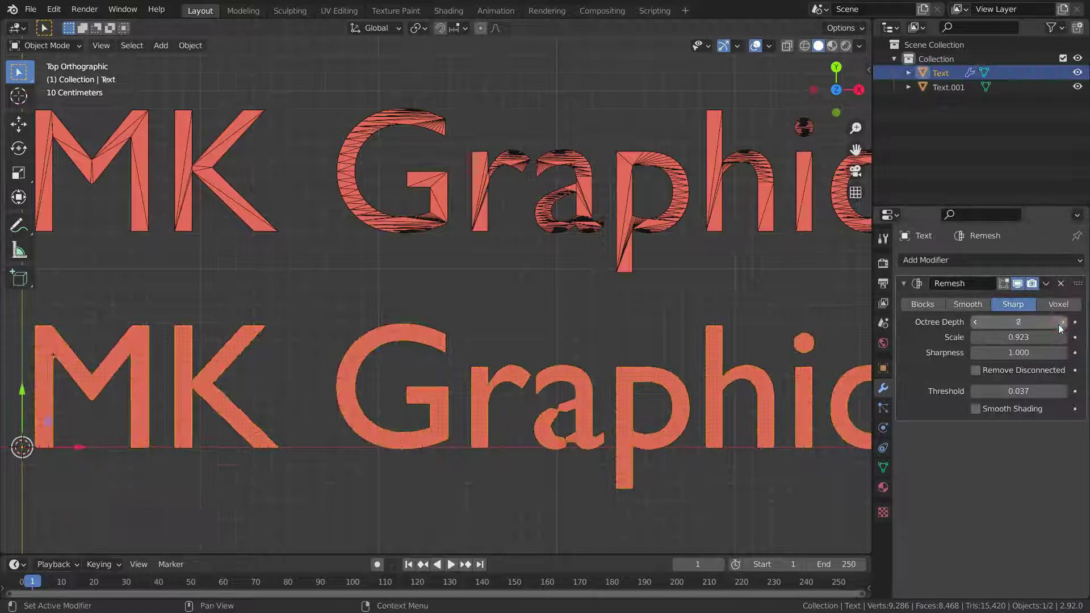
Orbit and zoom the view back into perspective facing both texts
scroll(547, 350, up, 4)
click(544, 350)
scroll(479, 352, down, 7)
scroll(480, 364, up, 2)
mouse_move(482, 375)
middle_down()
mouse_move(493, 441)
mouse_move(475, 356)
middle_up()
scroll(477, 375, down, 4)
scroll(476, 387, up, 2)
scroll(479, 401, down, 2)
scroll(479, 401, down, 3)
scroll(479, 401, up, 4)
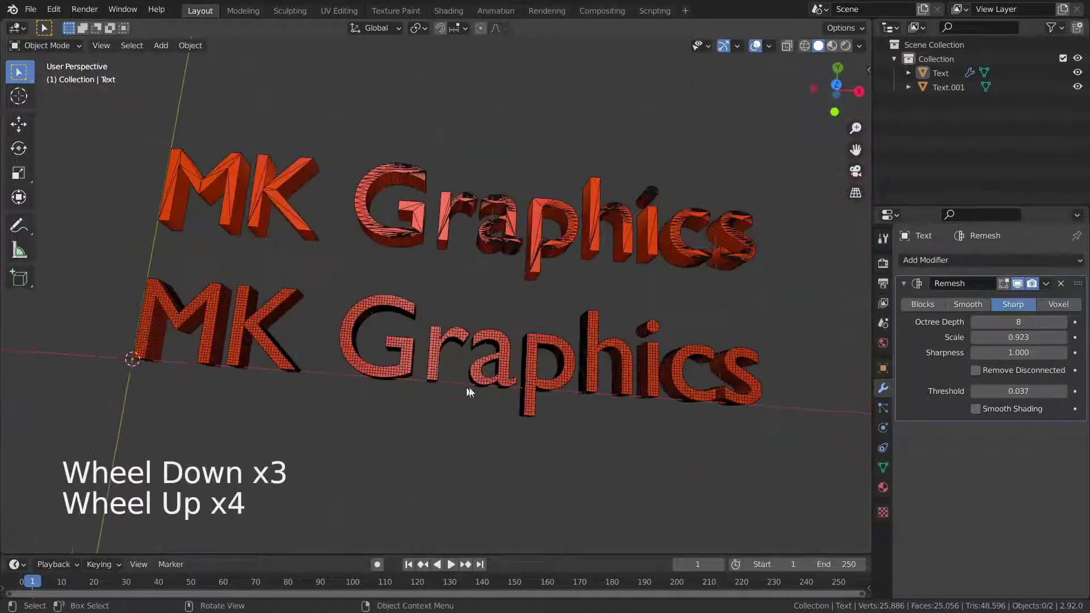
middle_drag(477, 398, 474, 395)
Add a Build modifier to the upper text with Length 40 and Randomize on
click(346, 244)
click(936, 261)
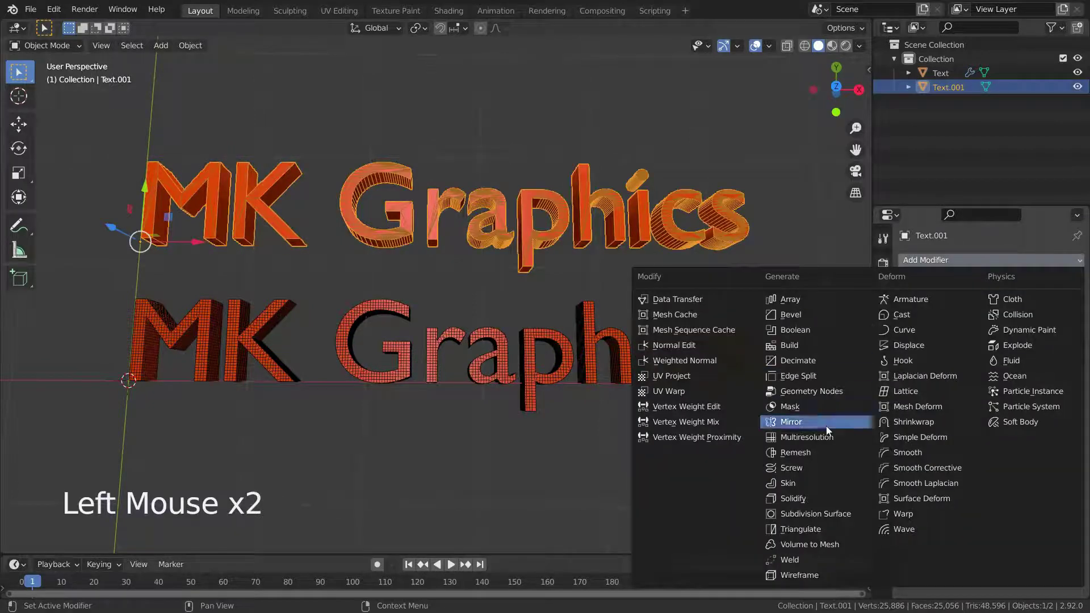
click(805, 346)
click(1019, 322)
text(40)
key(Return)
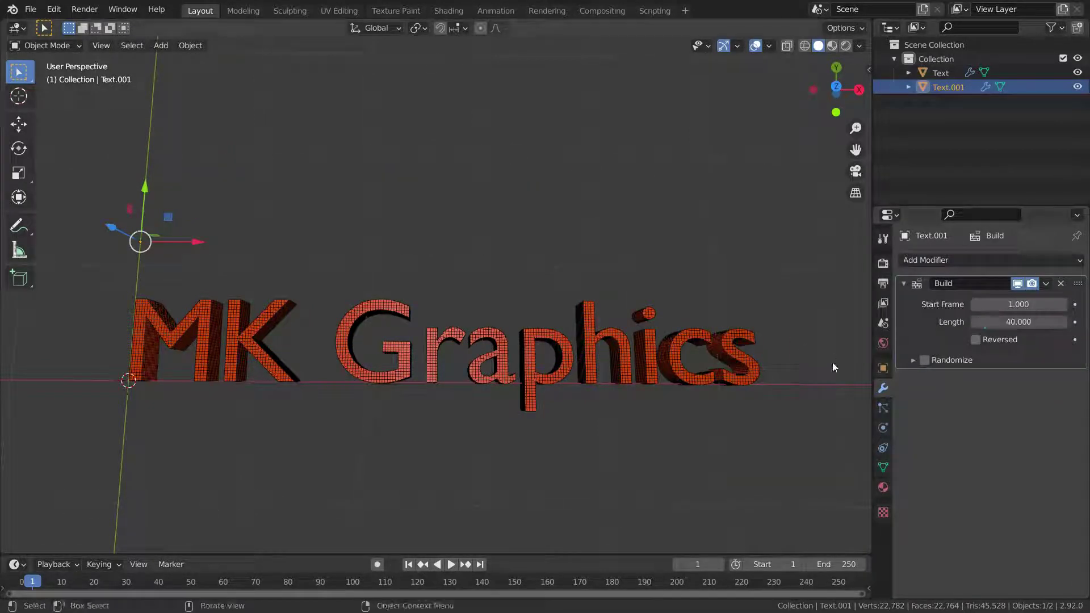
click(925, 360)
Give the lower text the same randomized 40-frame Build modifier and play the animation
click(589, 370)
click(959, 261)
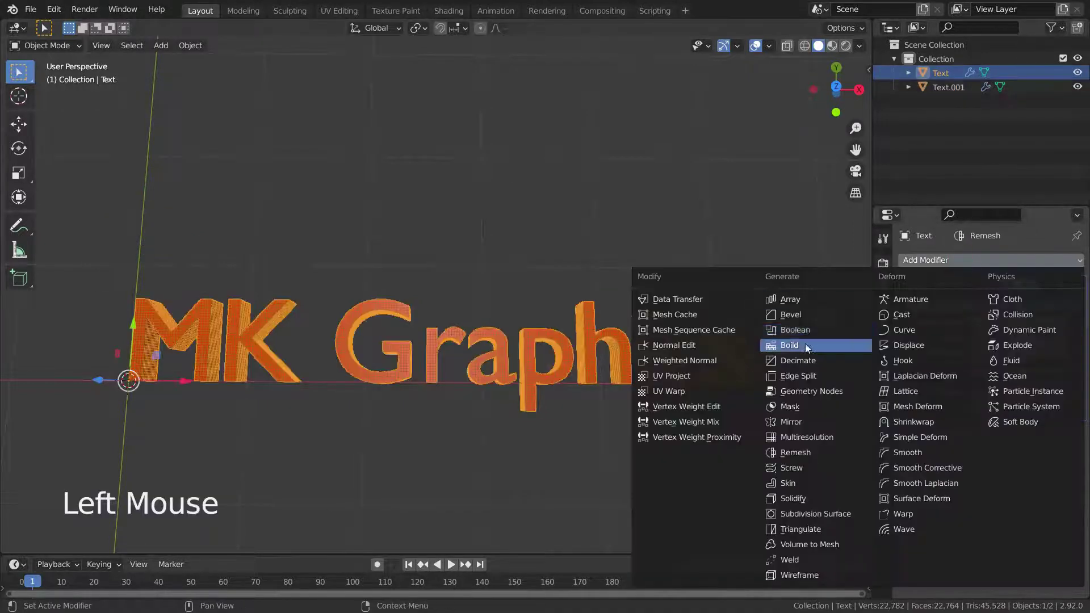
click(805, 345)
click(1018, 464)
text(40)
key(Return)
click(924, 509)
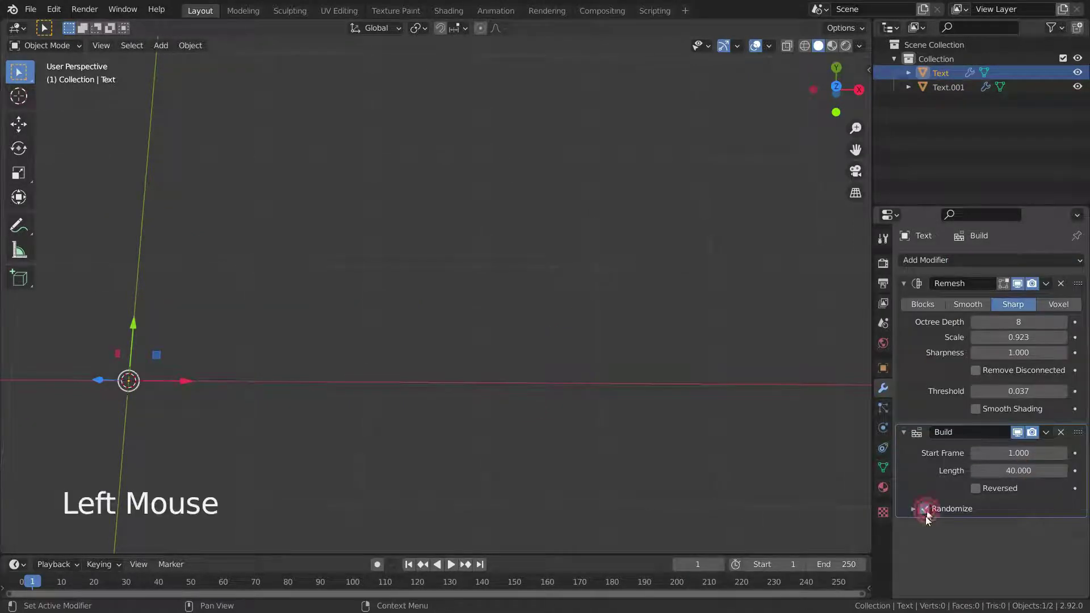
key(space)
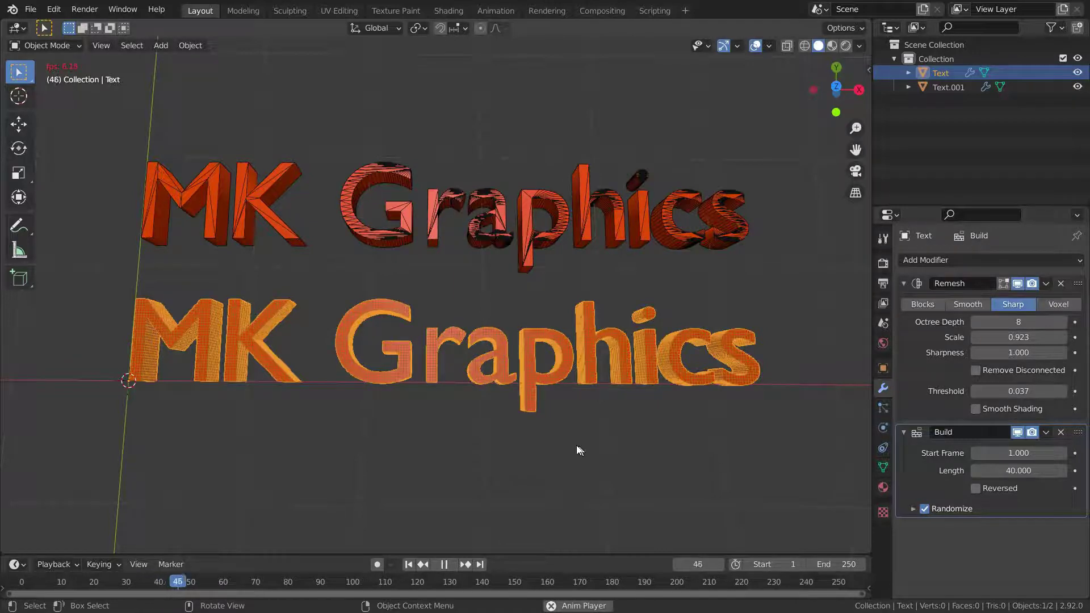
Orbit to an angled view, then pause playback and rewind to frame 1
middle_drag(589, 479, 590, 485)
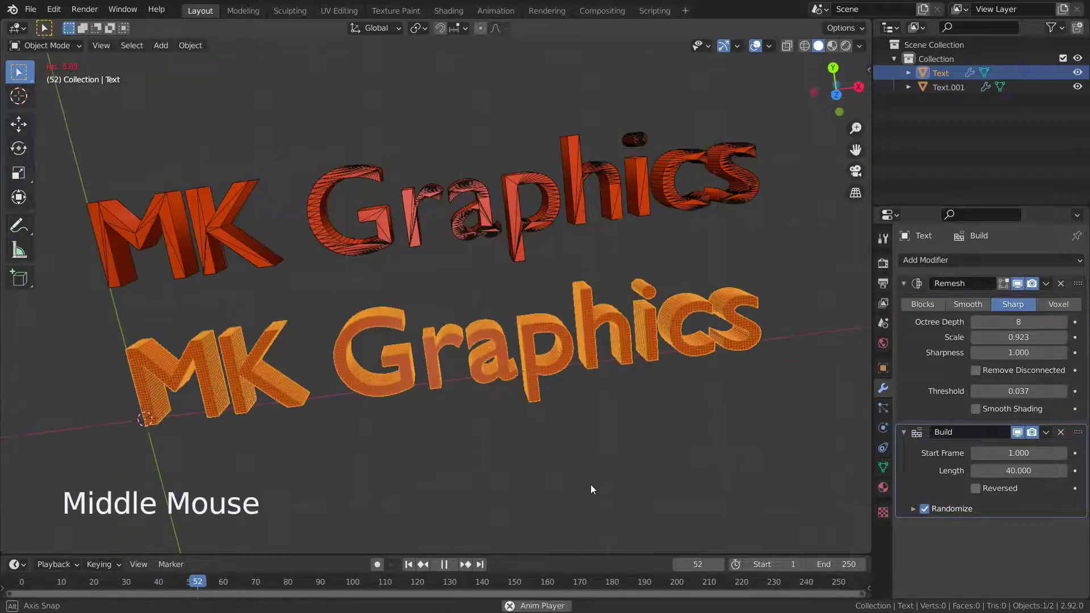
click(444, 565)
click(408, 564)
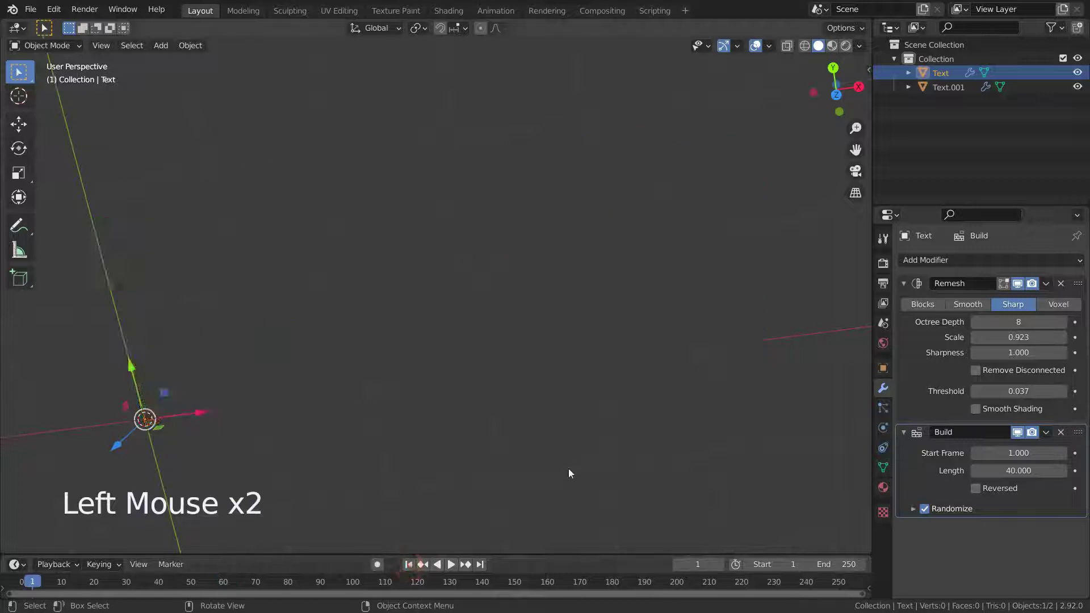